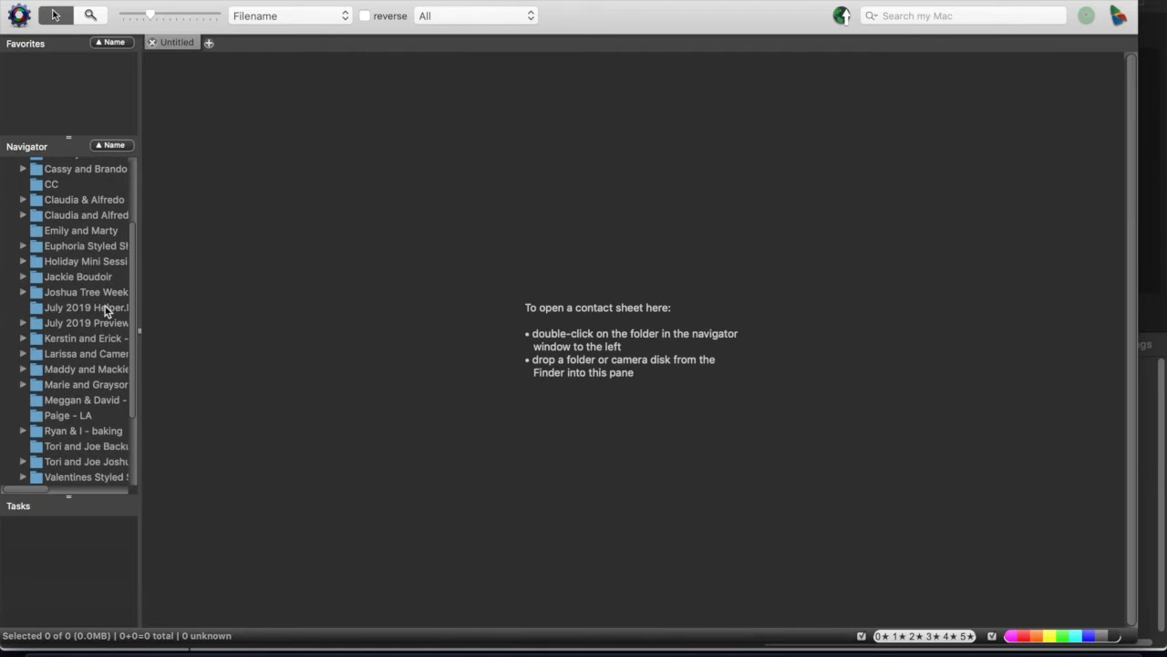
Open the Villa del Sol wedding folder as a contact sheet and look over its first photos
left_click(98, 340)
double_click(99, 340)
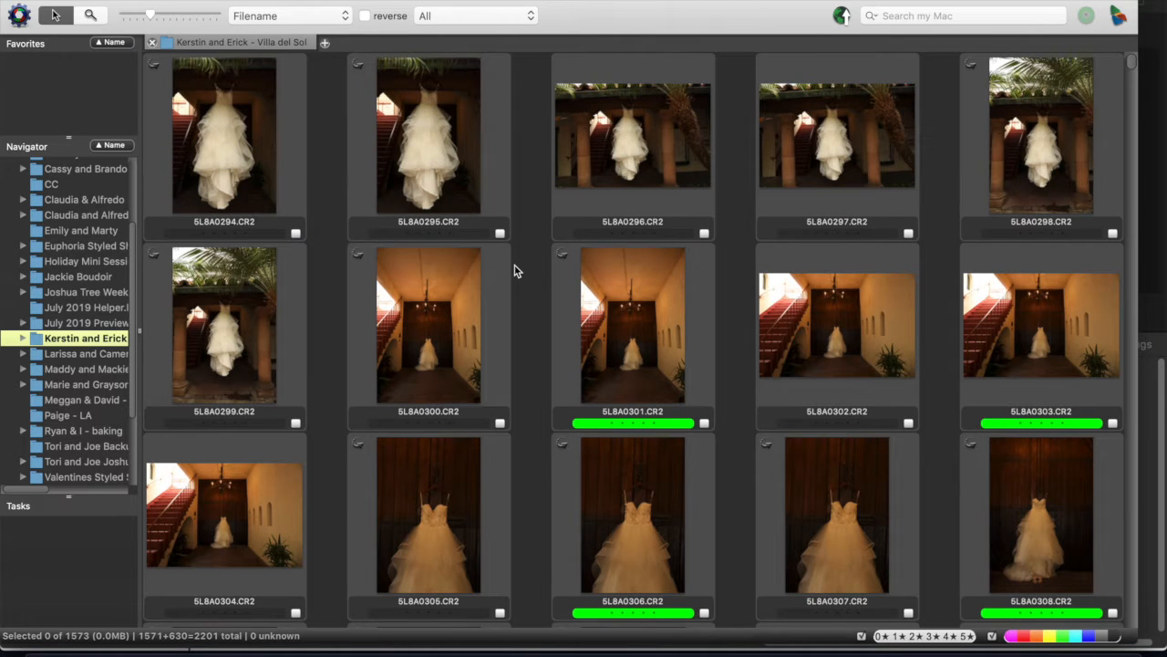
scroll(515, 270, "down", 5)
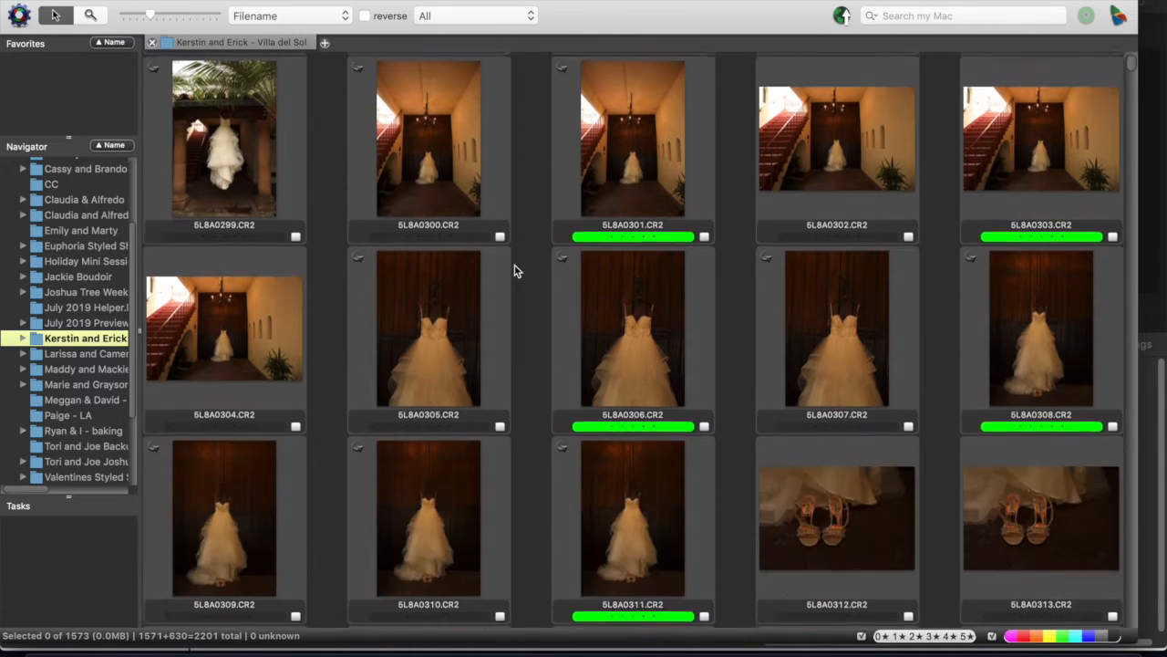
scroll(515, 271, "up", 5)
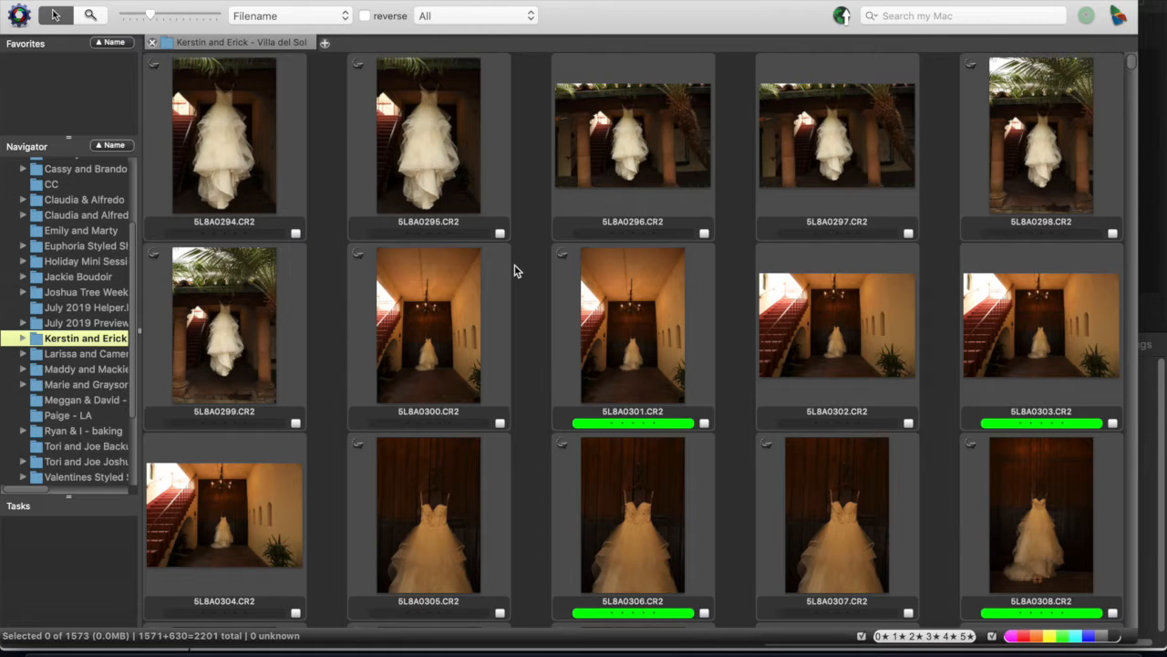
scroll(515, 266, "down", 5)
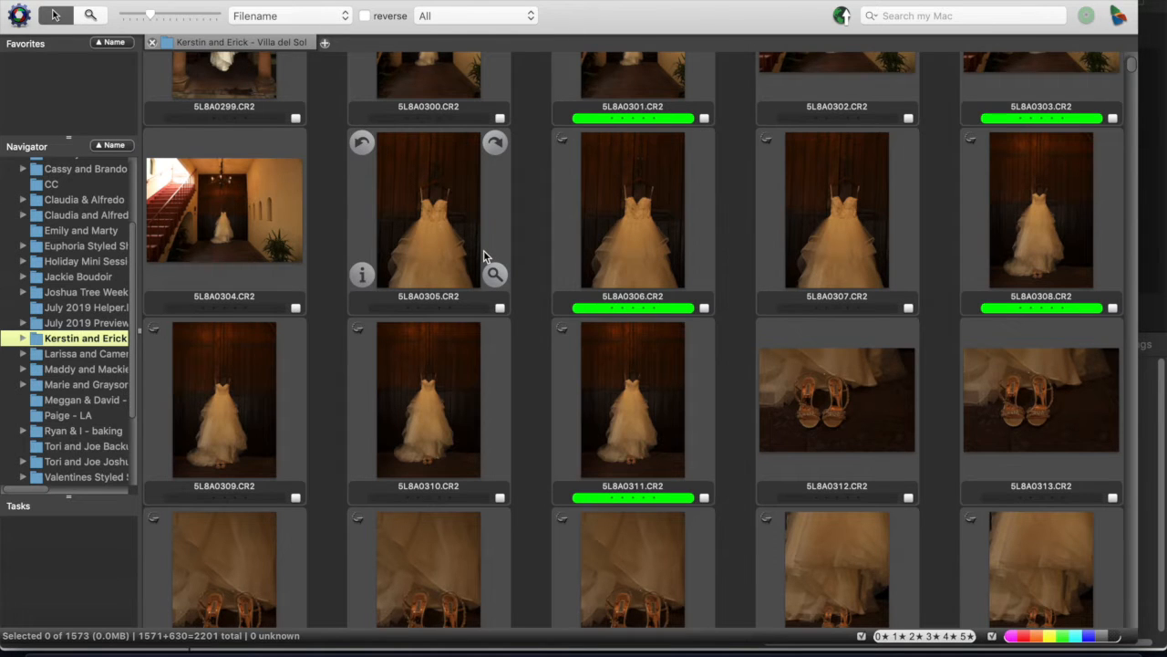
scroll(484, 250, "up", 5)
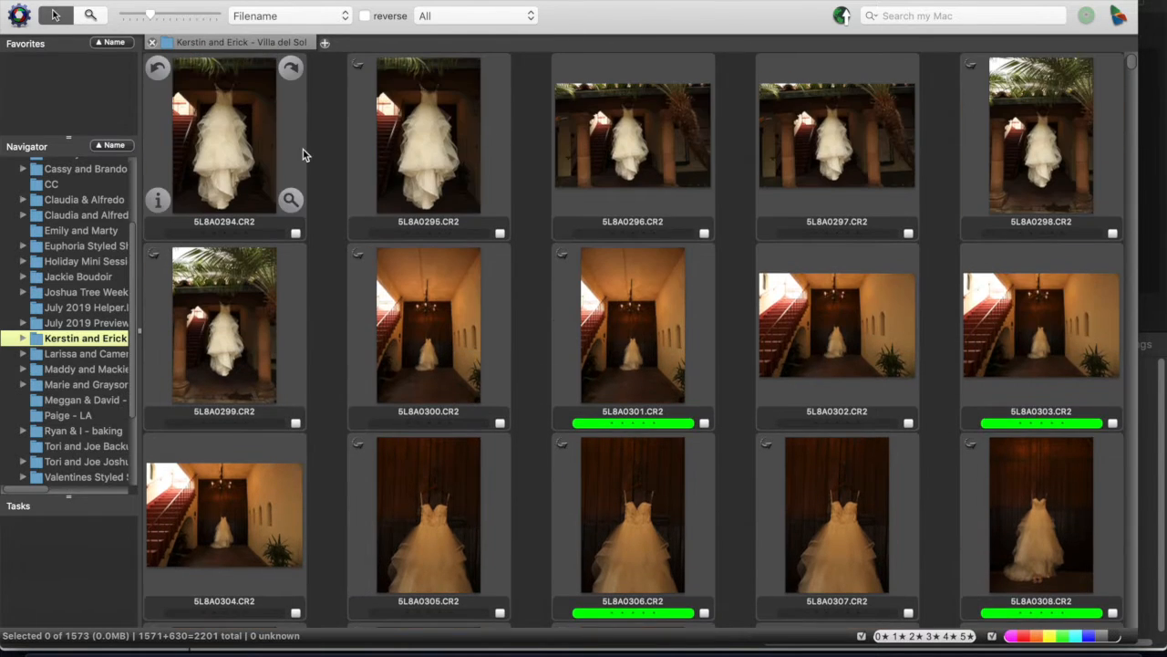
Open the first dress photo, 5L8A0294.CR2, in the large preview
left_click(247, 142)
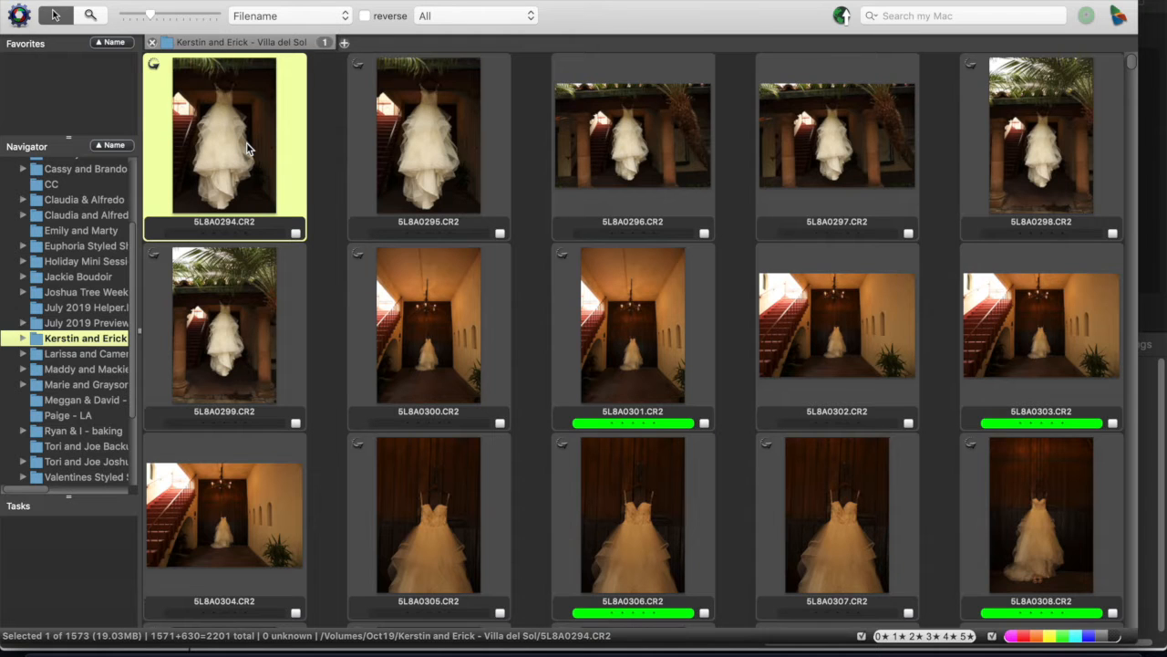
double_click(246, 143)
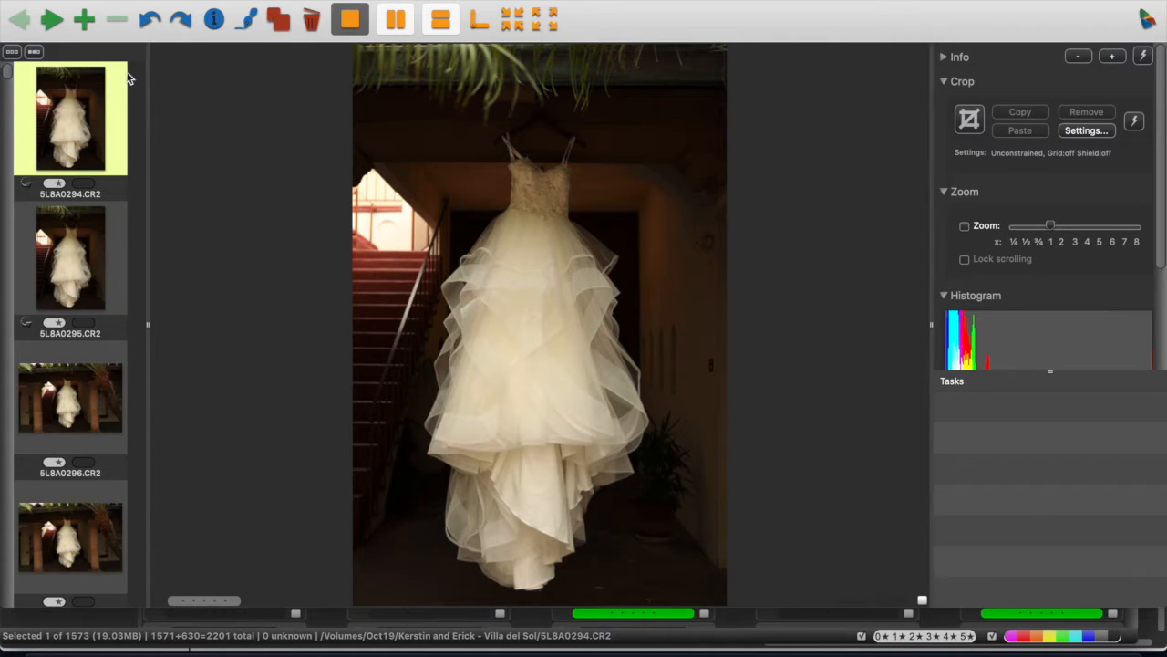
key("Escape")
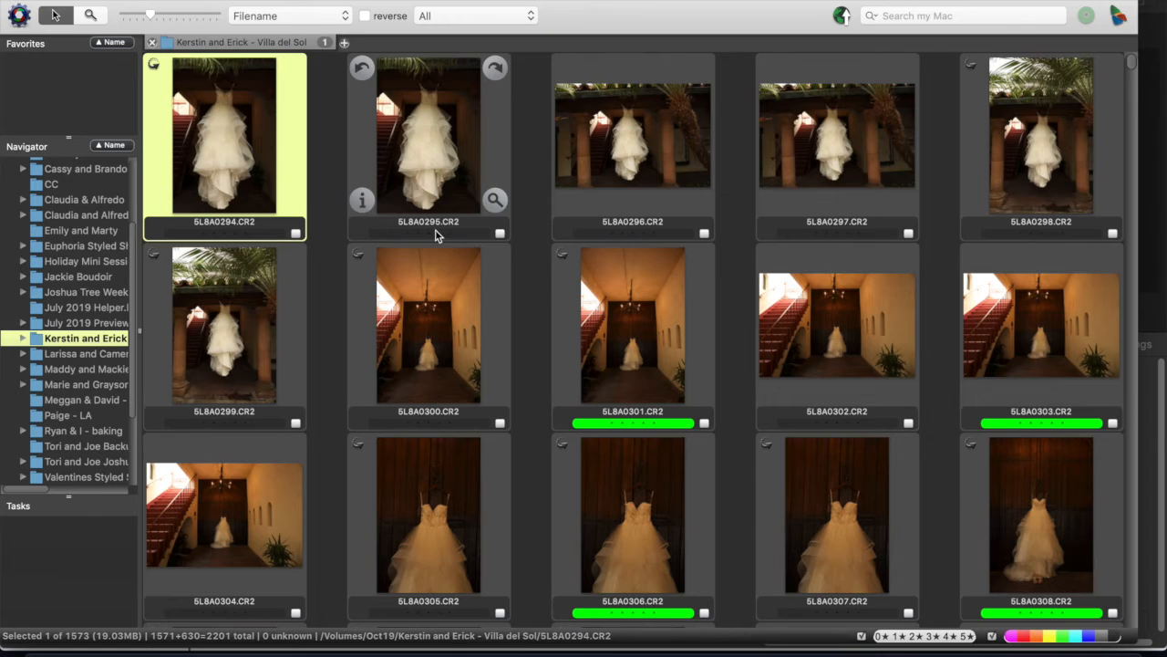
double_click(234, 169)
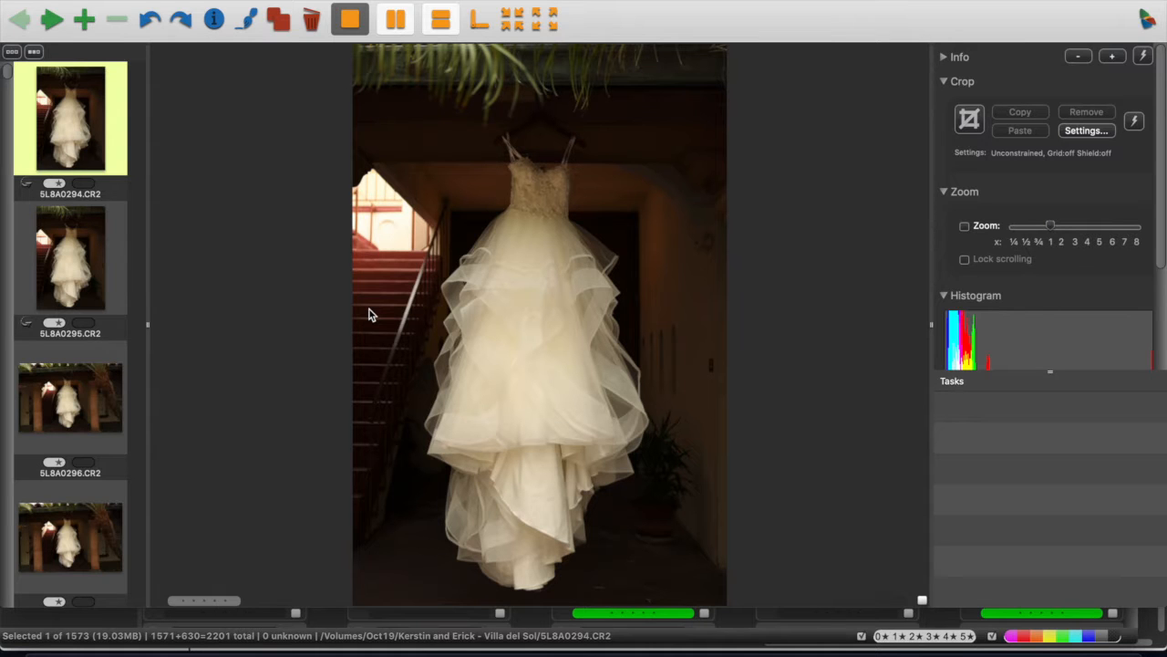
Flip through the hanging-dress photos from 5L8A0294.CR2 to 5L8A0300.CR2, comparing back and forth, and return to the first photo
key("Right")
key("Right")
key("Right")
key("Right")
key("Right")
key("Right")
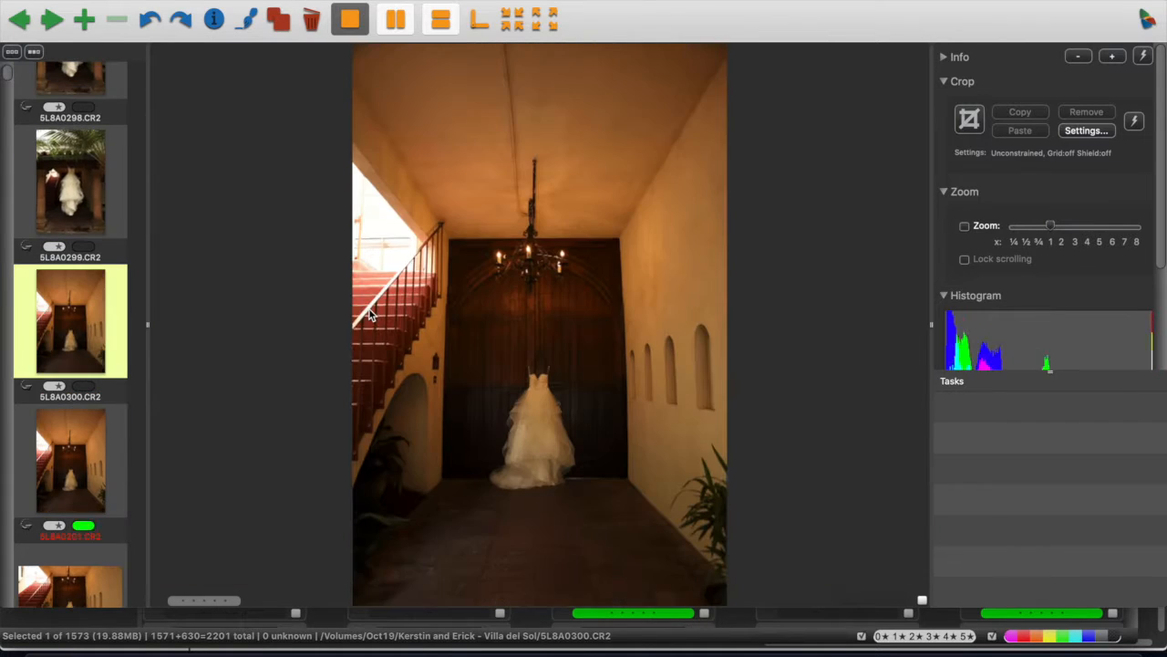
key("Left")
key("Left")
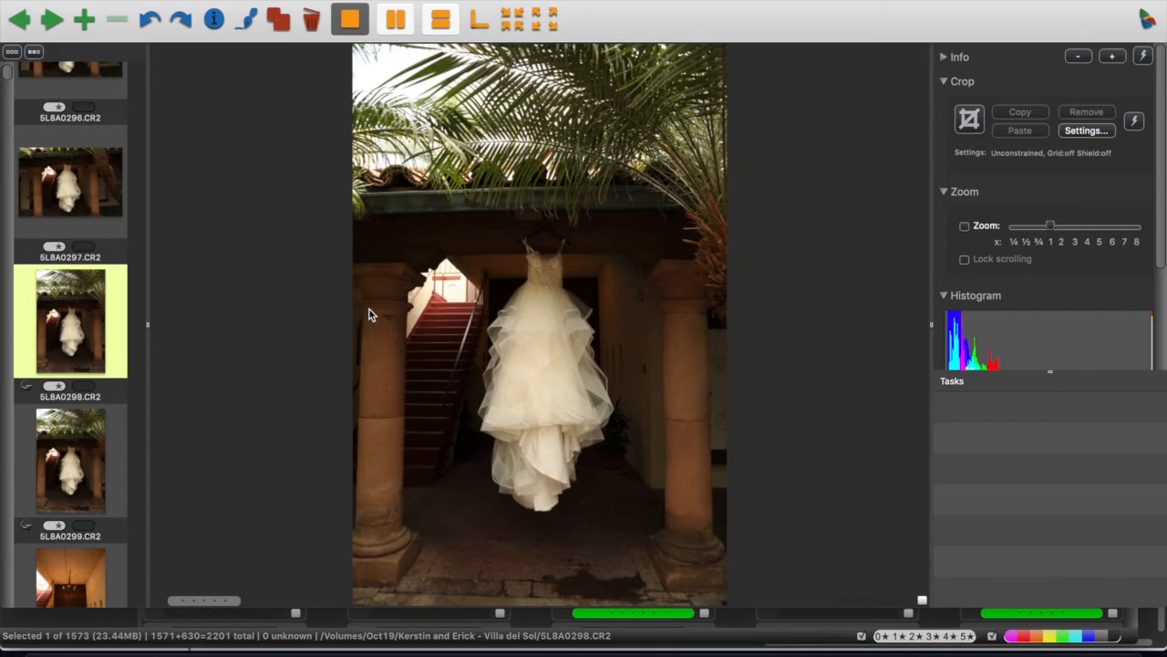
key("Right")
key("Right")
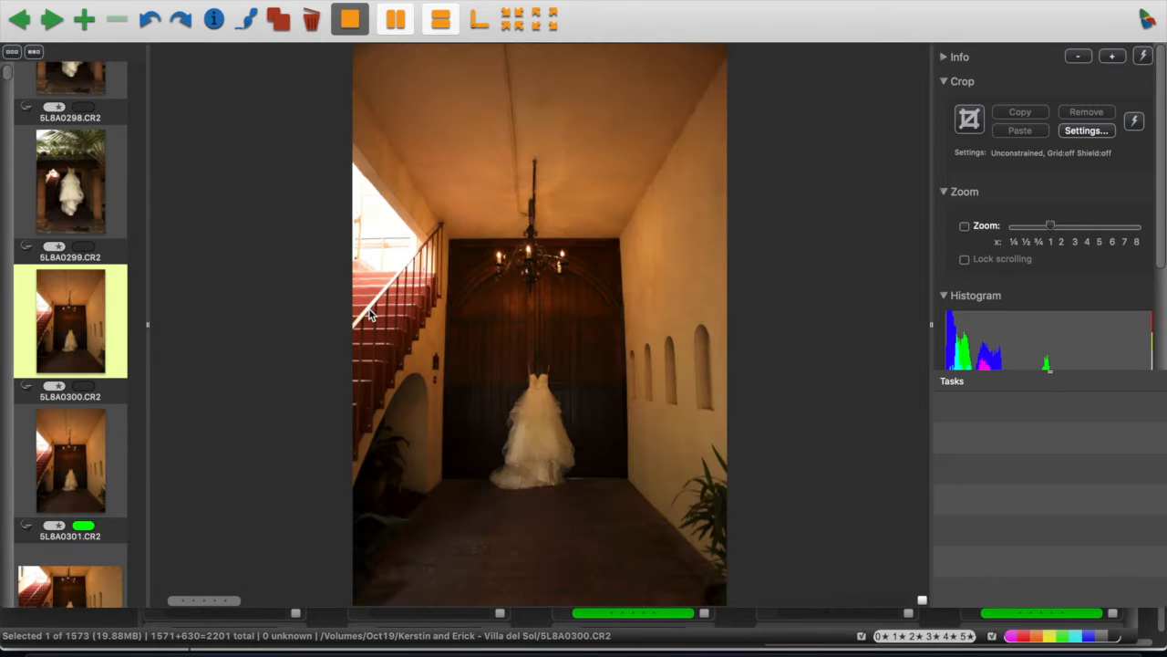
key("Left")
key("Left")
key("Left")
key("Left")
key("Left")
key("Left")
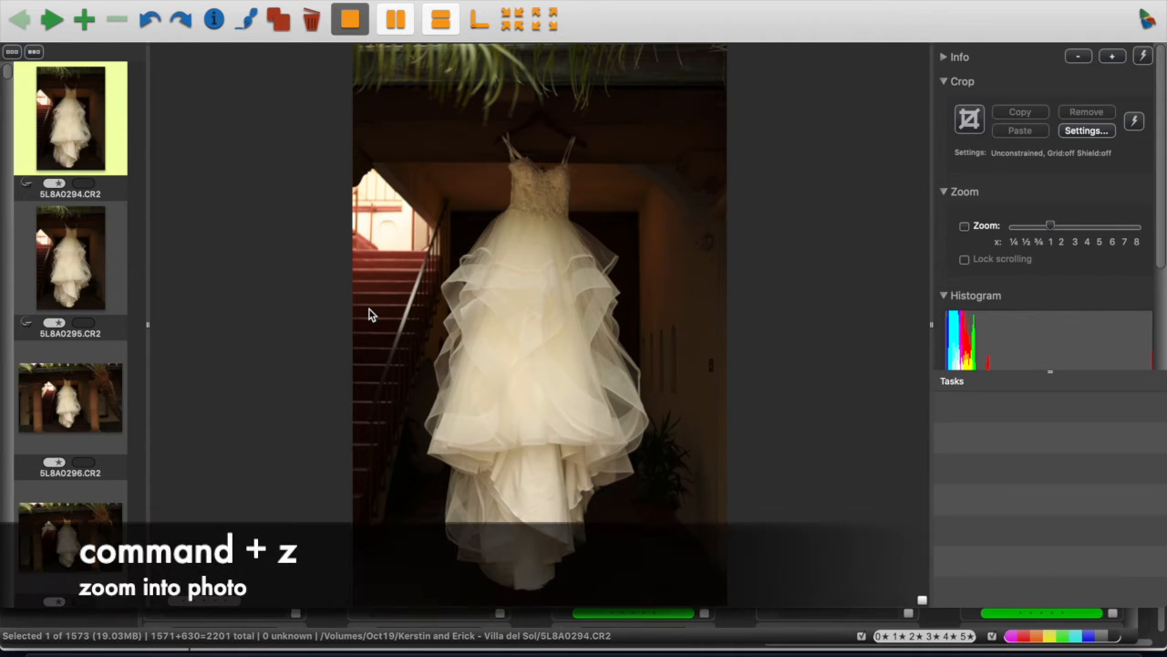
Zoom in on the dress bodice to check the detail in 5L8A0295.CR2, and return to the full photo
key("super+z")
key("Right")
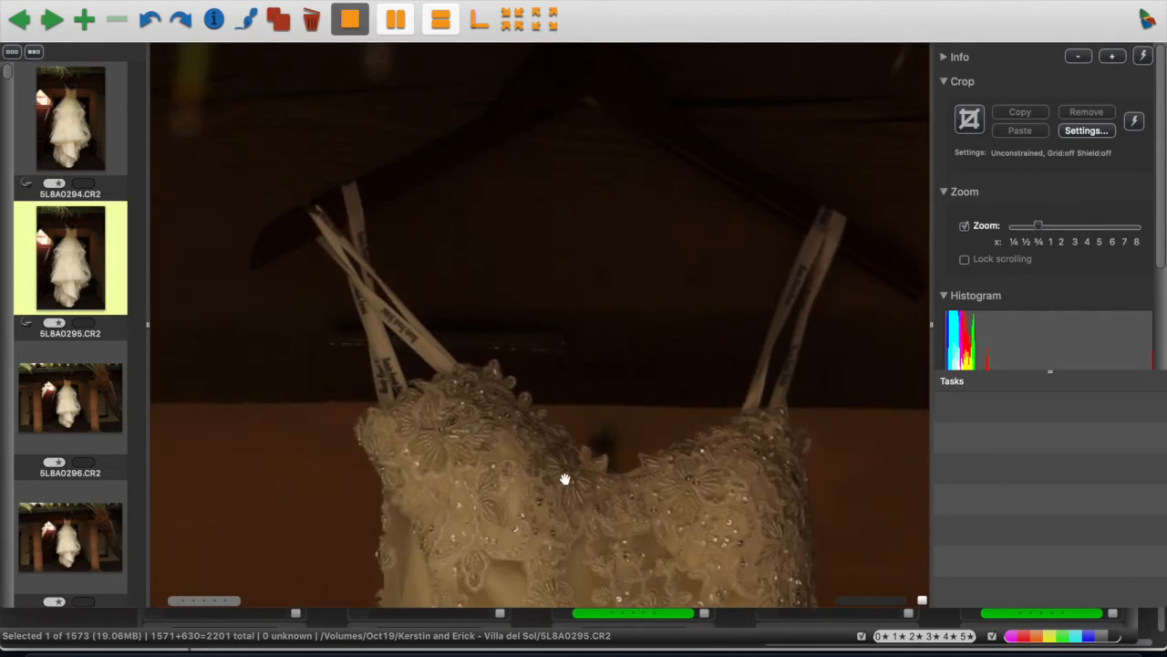
key("super+z")
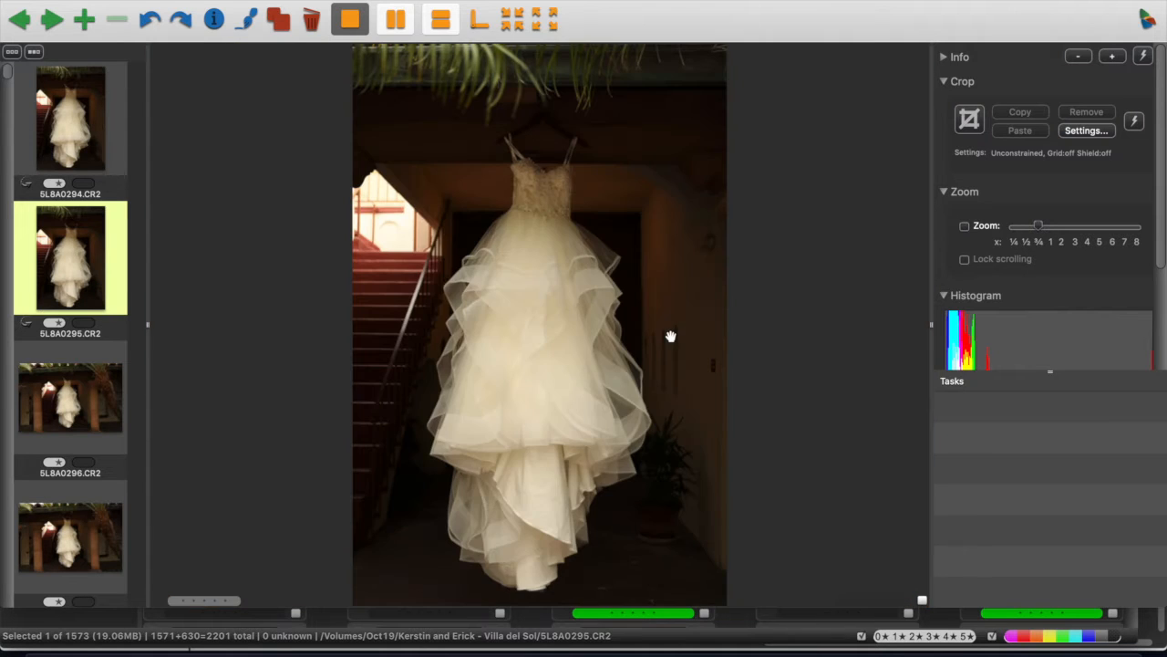
Advance to 5L8A0301.CR2, inspect the chandelier area up close with the zoom set to ½x, and return to the full photo
key("Right")
key("Right")
key("Right")
key("Right")
key("Right")
key("Right")
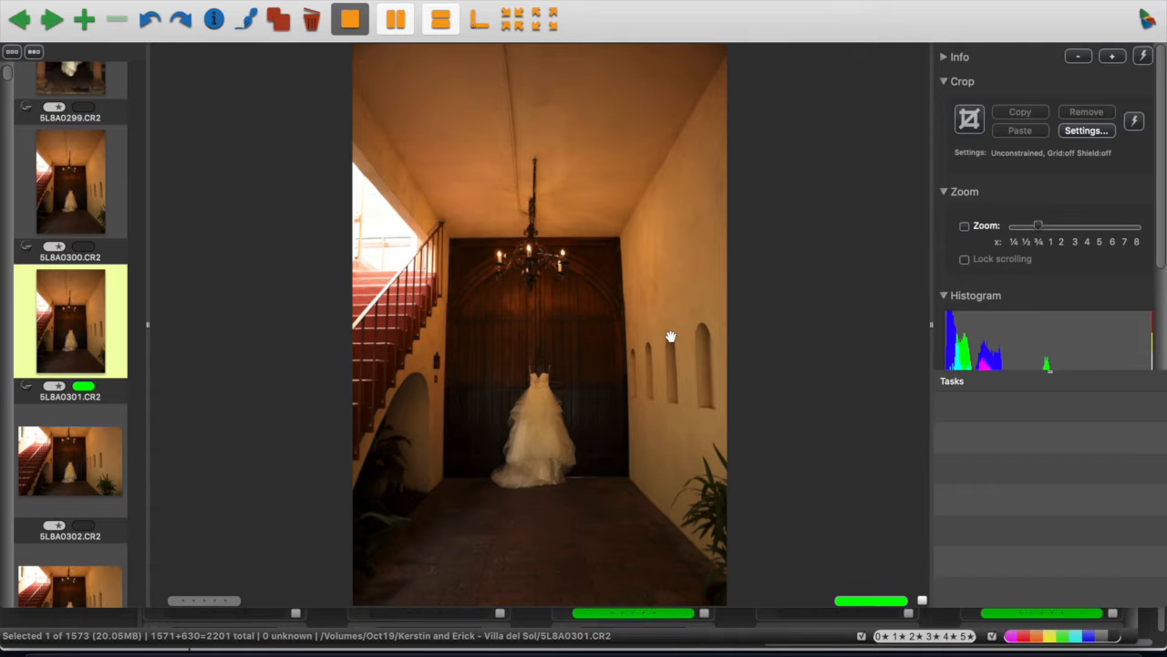
left_click_drag(670, 338, 613, 190)
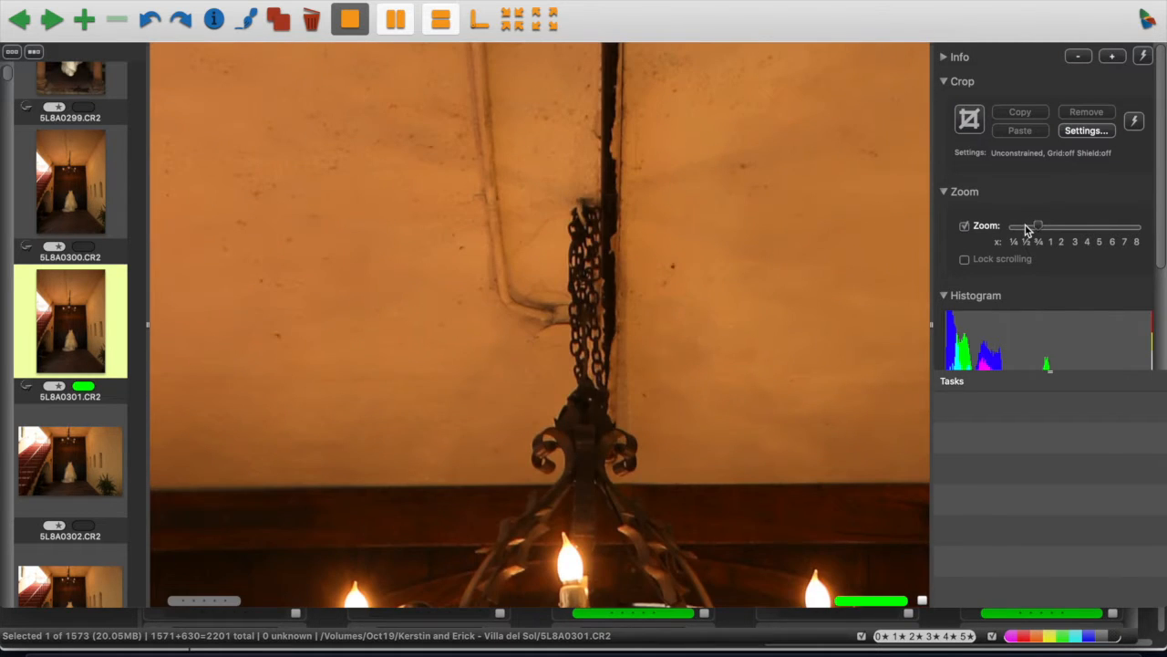
left_click_drag(1037, 225, 1025, 227)
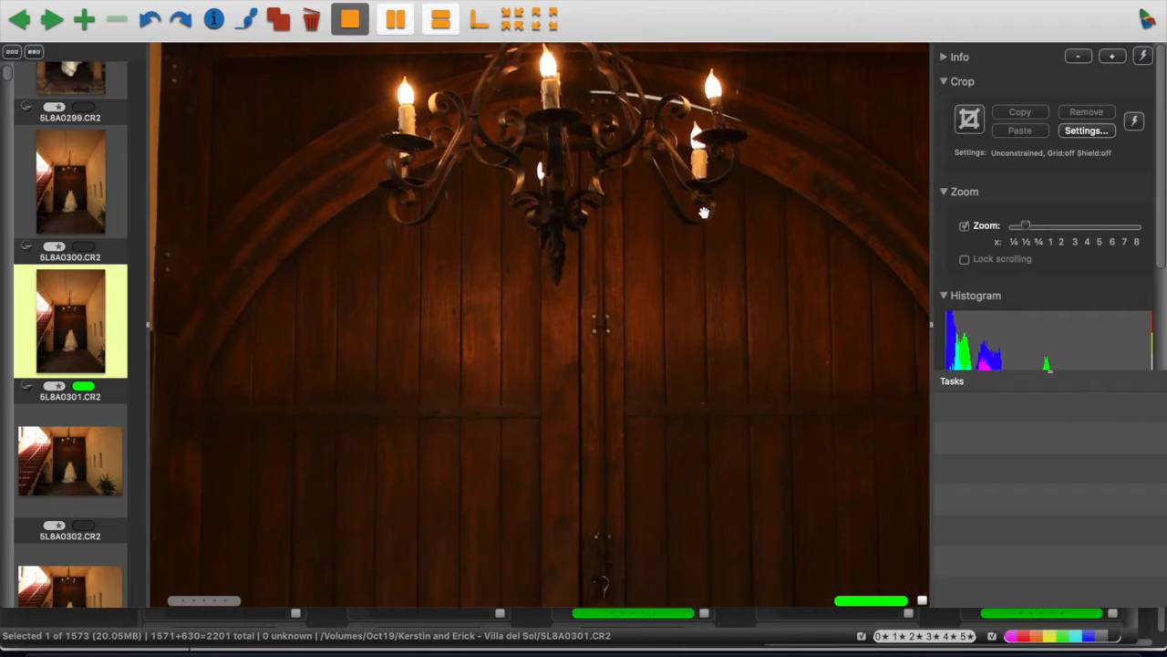
left_click_drag(703, 212, 691, 244)
left_click(691, 244)
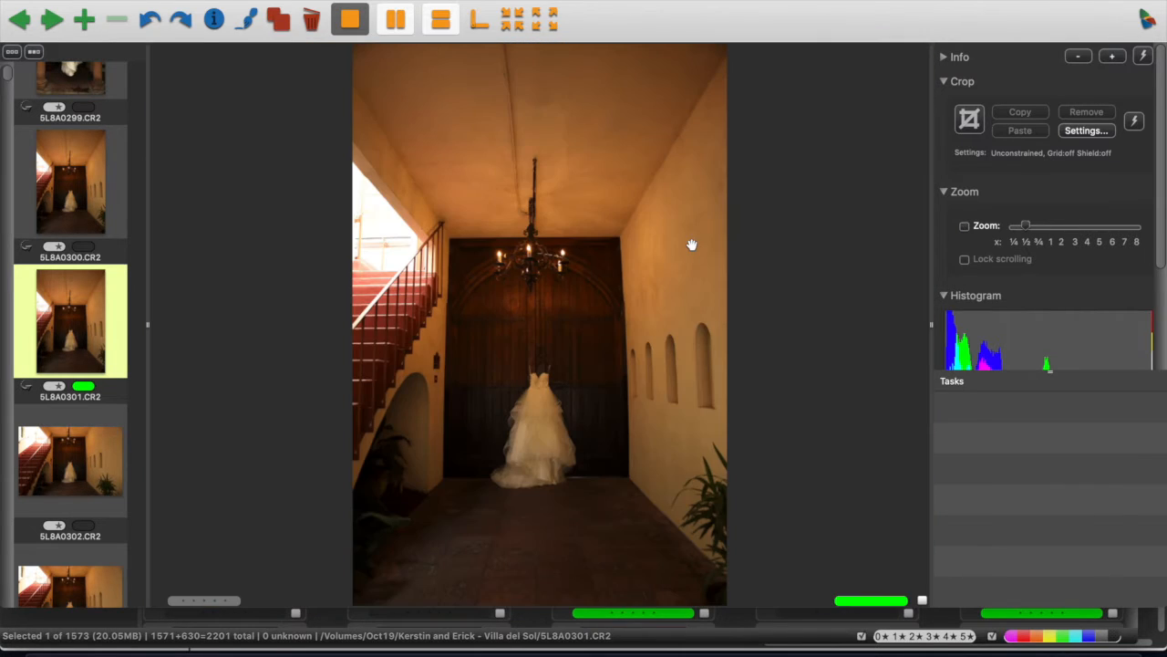
Review the dress and shoe photos from 5L8A0301.CR2 through 5L8A0315.CR2 in the preview
key("Right")
key("Right")
key("Right")
key("Right")
key("Right")
key("Right")
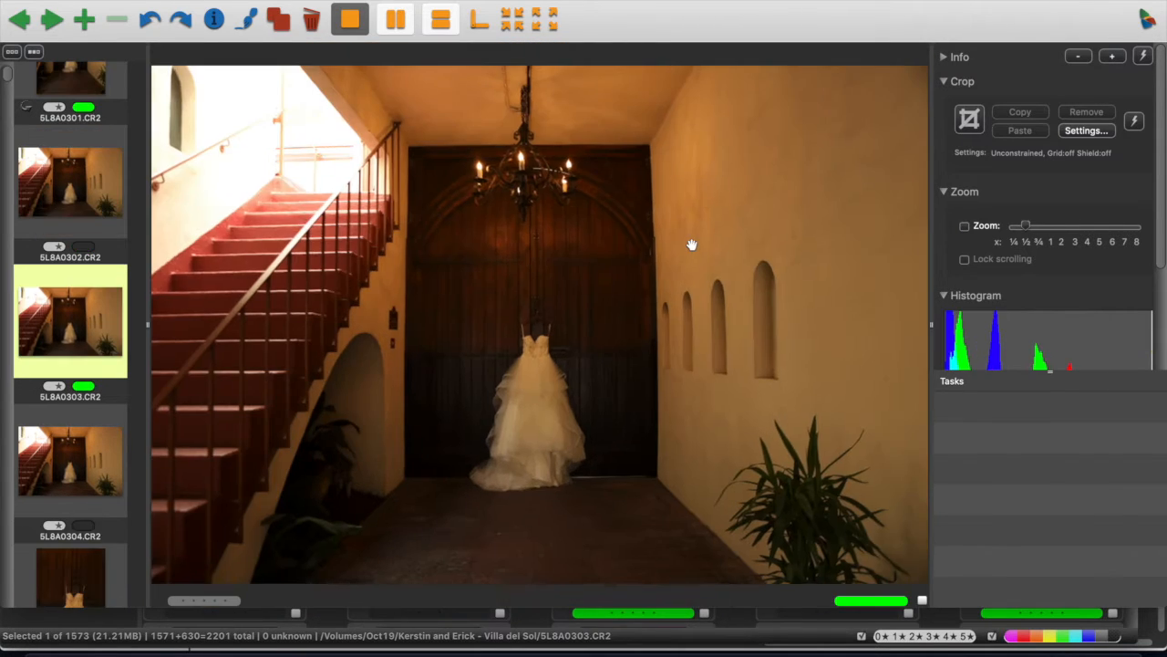
key("Right")
key("Right")
key("Right")
key("Right")
key("Right")
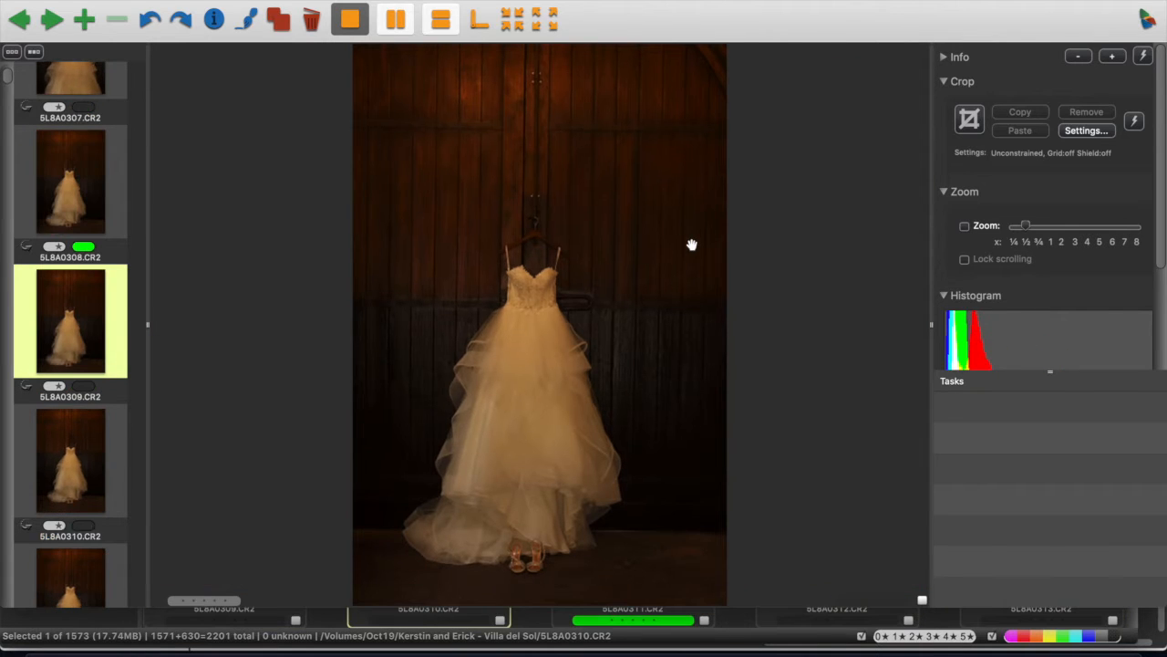
key("Right")
key("Right")
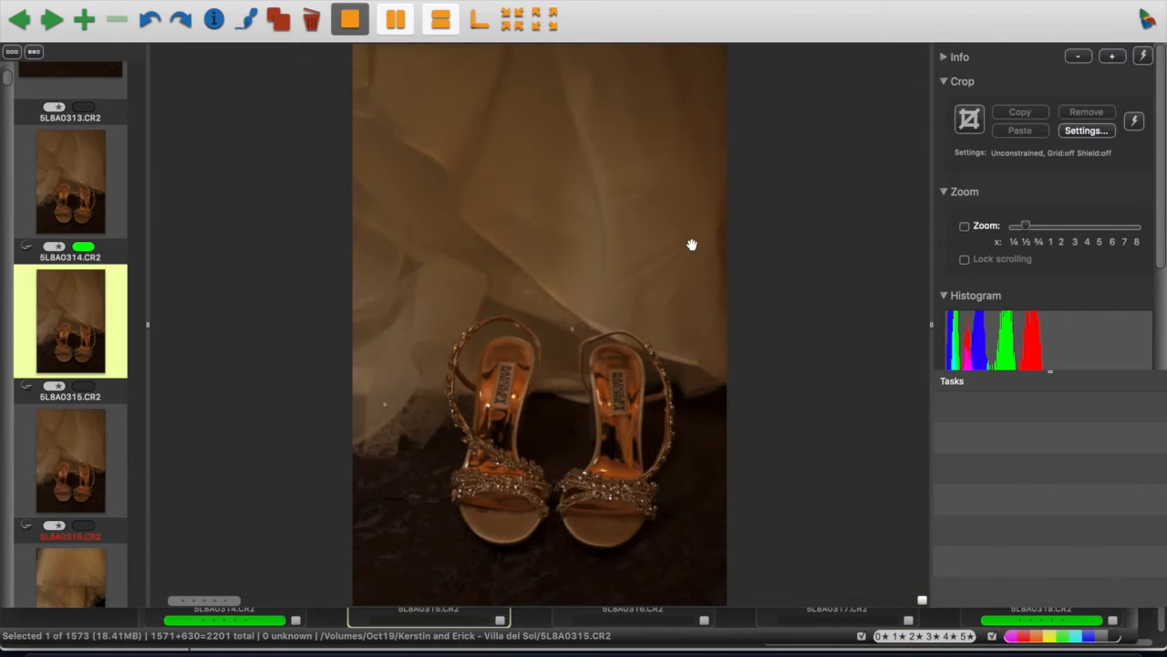
Go back to the full-length dress photo 5L8A0308.CR2 and compare the following shots up to 5L8A0312.CR2
key("Left")
key("Left")
key("Left")
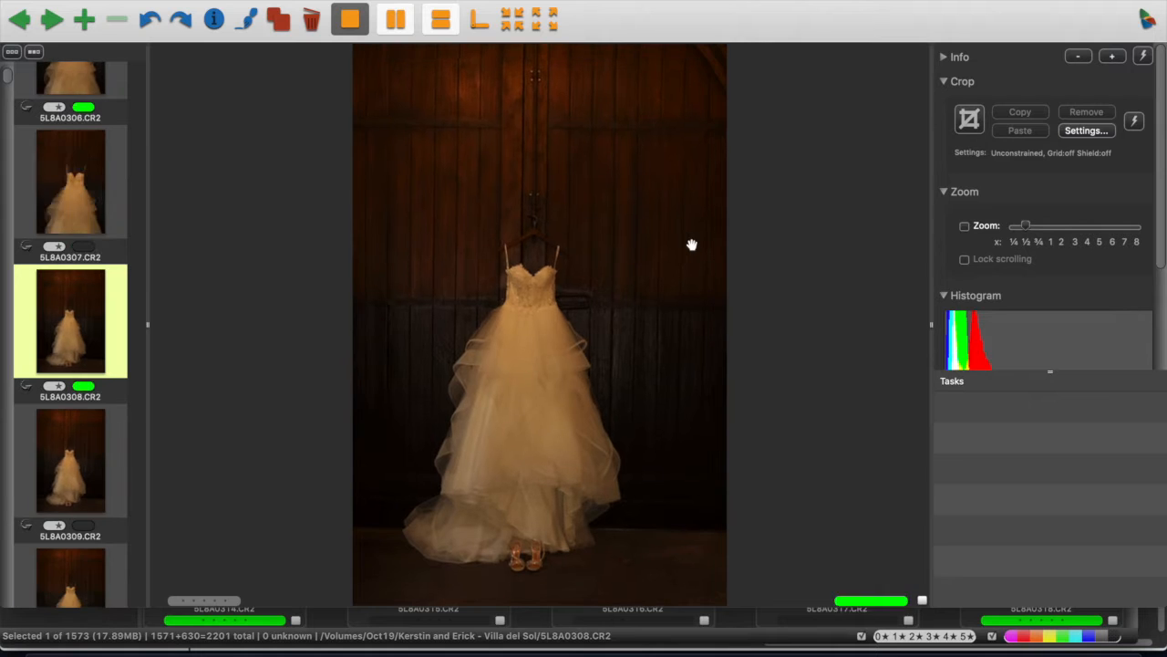
key("Right")
key("Right")
key("Right")
key("Right")
key("Right")
key("Right")
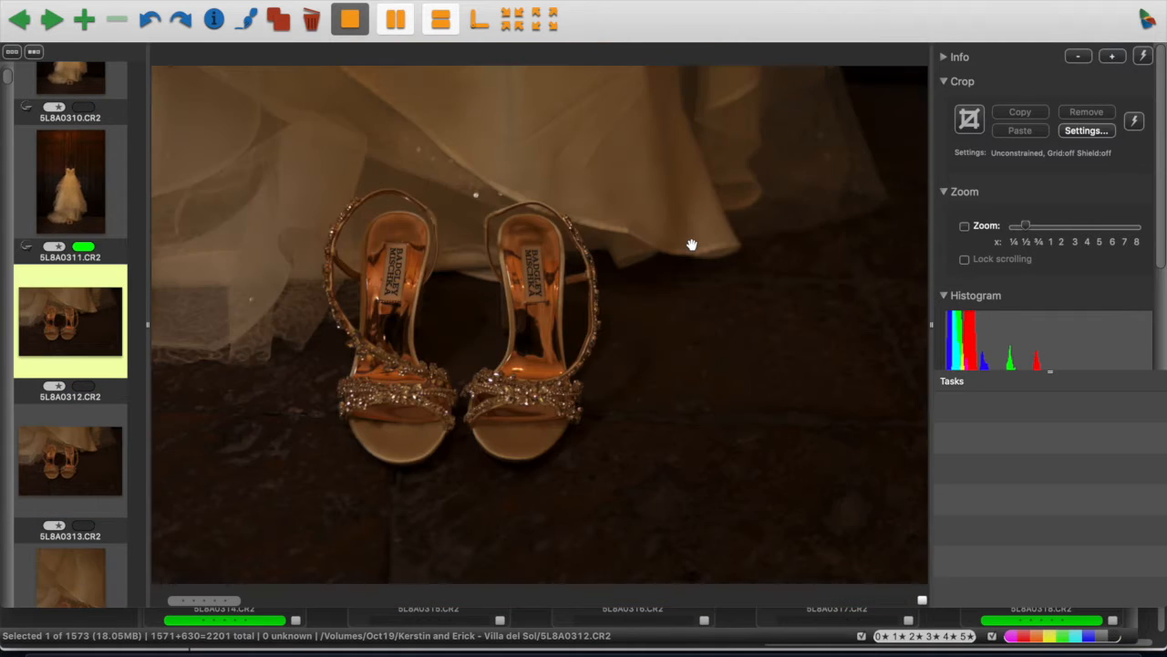
Compare the shoe and bodice close-ups from 5L8A0312.CR2 to 5L8A0319.CR2
key("Right")
key("Right")
key("Right")
key("Right")
key("Right")
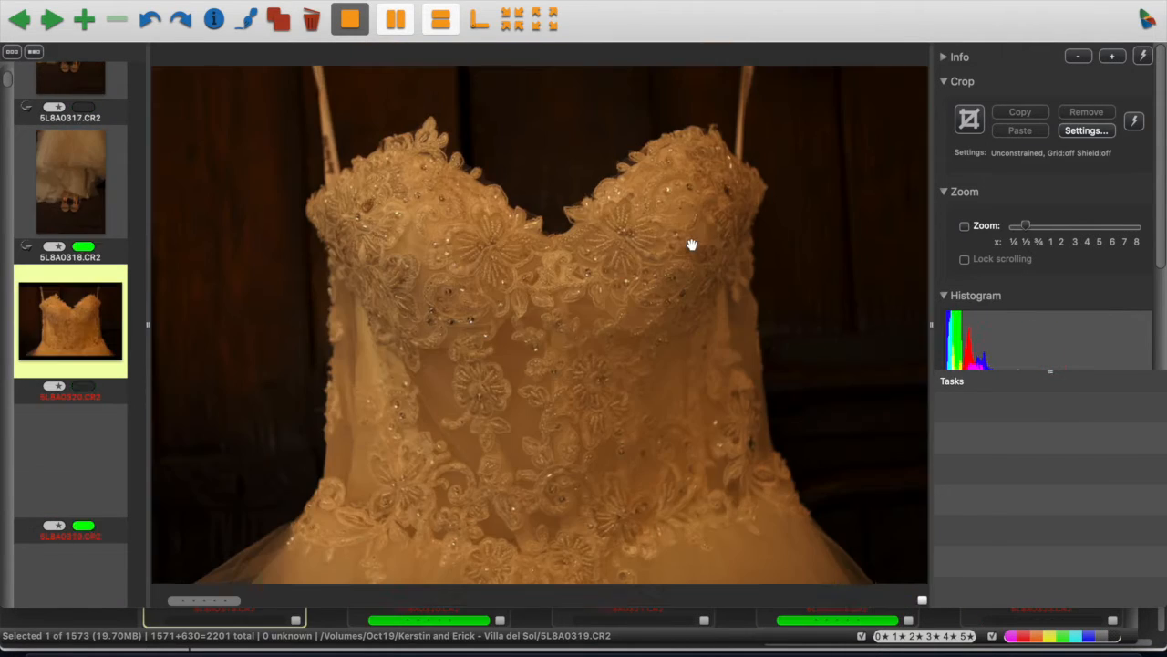
key("Left")
key("Left")
key("Left")
key("Left")
key("Left")
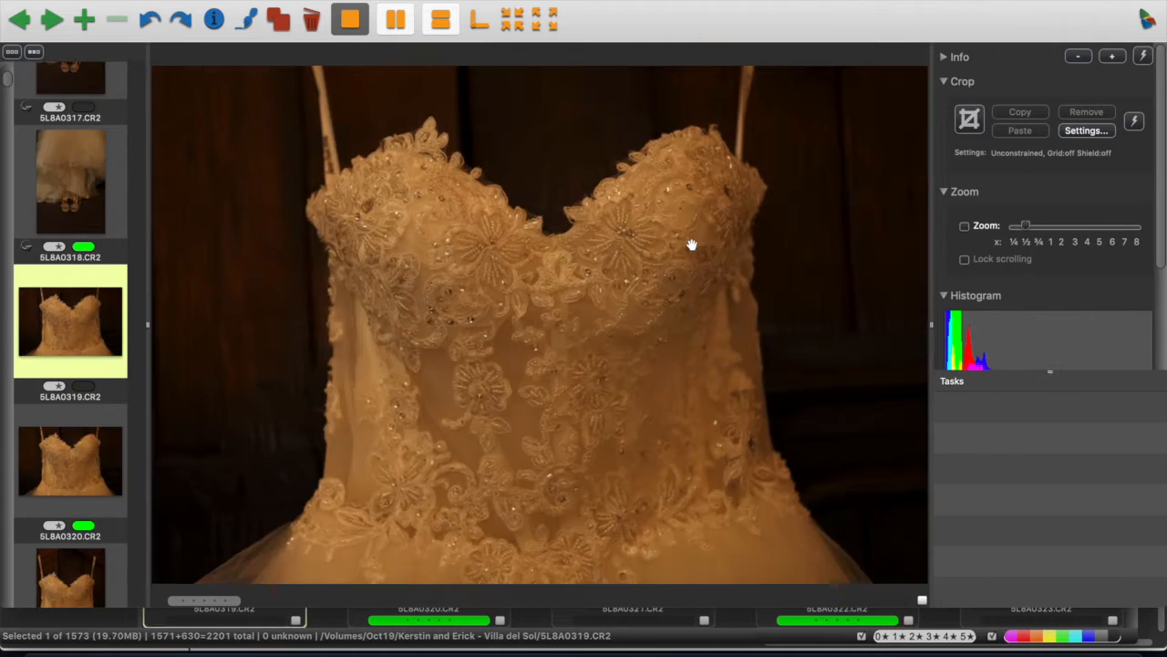
Review the bodice close-ups after 5L8A0319.CR2 and continue to the shoe-and-ring photo 5L8A0328.CR2
key("Right")
key("Right")
key("Right")
key("Right")
key("Right")
key("Right")
key("Right")
key("Right")
key("Right")
key("Right")
key("Right")
key("Right")
key("Right")
key("Right")
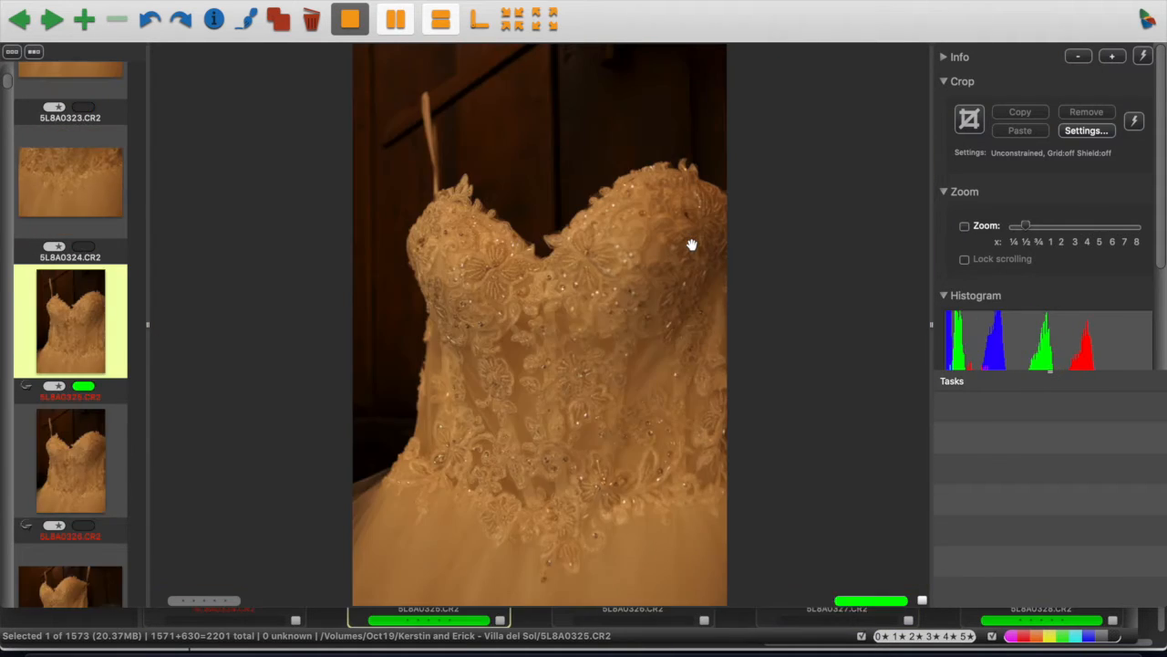
key("Left")
key("Left")
key("Left")
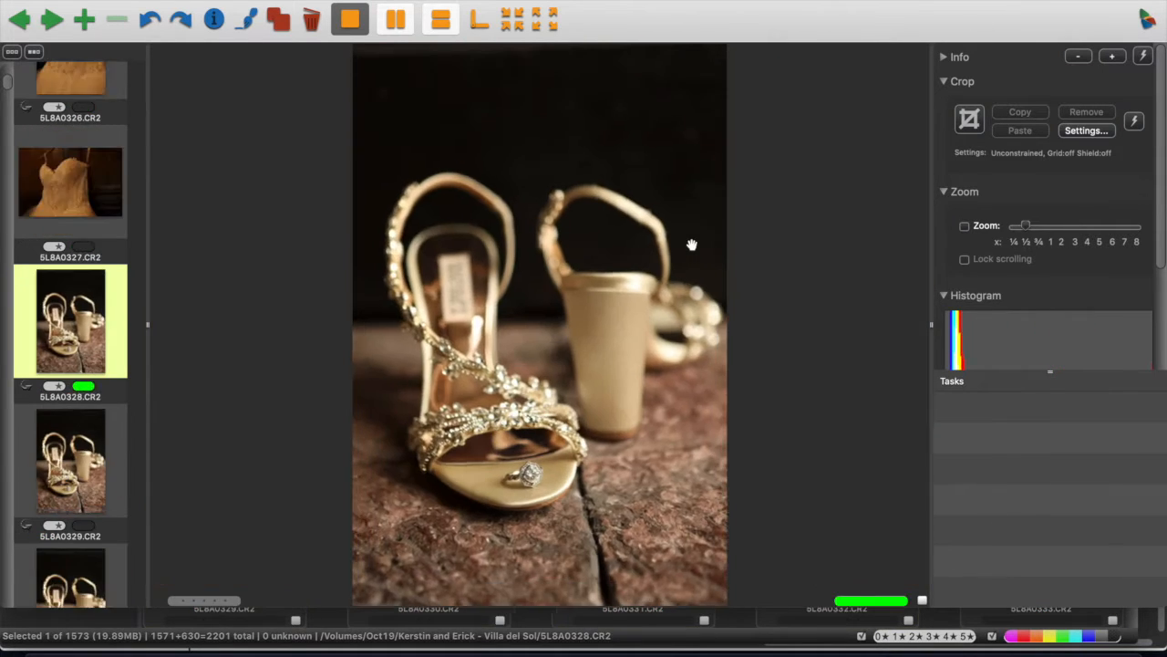
Compare the near-identical shoe-and-ring photos 5L8A0328.CR2 and 5L8A0329.CR2 by flipping back and forth between them
key("Right")
key("Right")
key("Right")
key("Left")
key("Left")
key("Right")
key("Right")
key("Right")
key("Right")
key("Right")
key("Right")
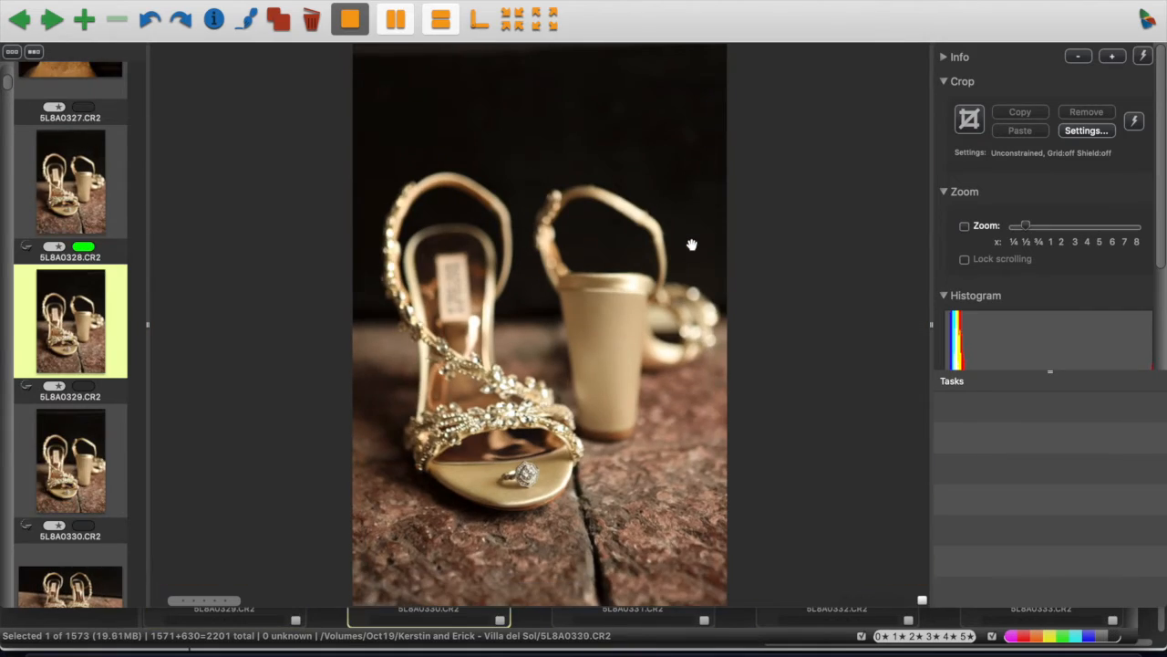
Review the remaining detail photos up to the brown shoes in 5L8A0344.CR2 and return to the contact sheet
key("Right")
key("Right")
key("Right")
key("Right")
key("Right")
key("Right")
key("Right")
key("Right")
key("Right")
key("Right")
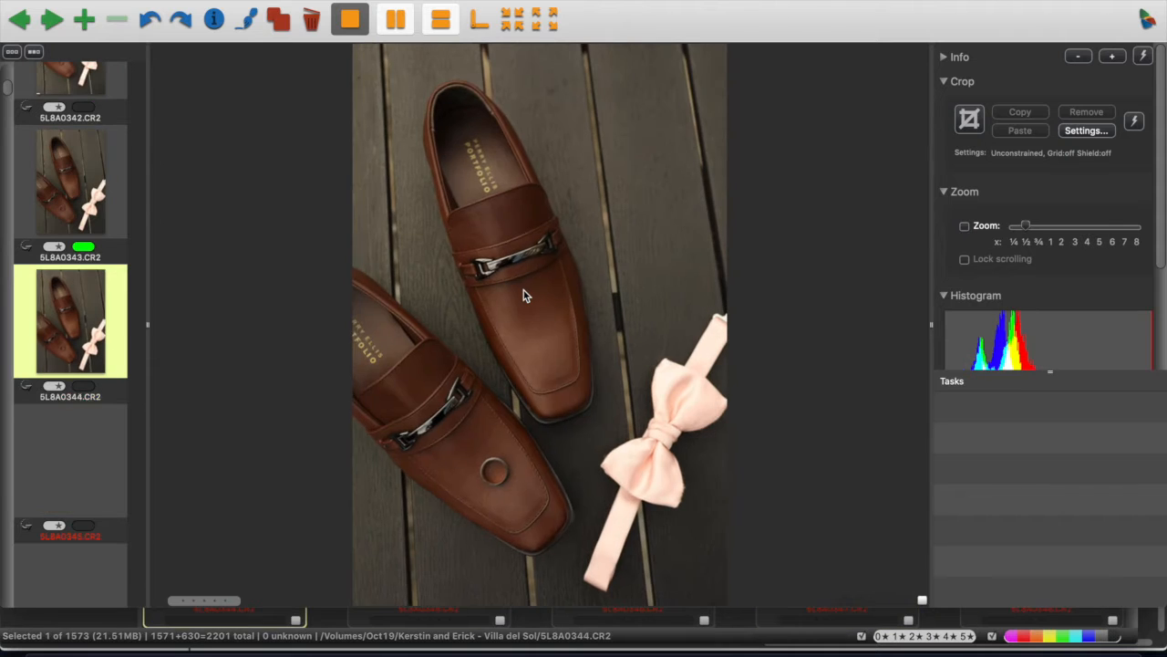
key("Escape")
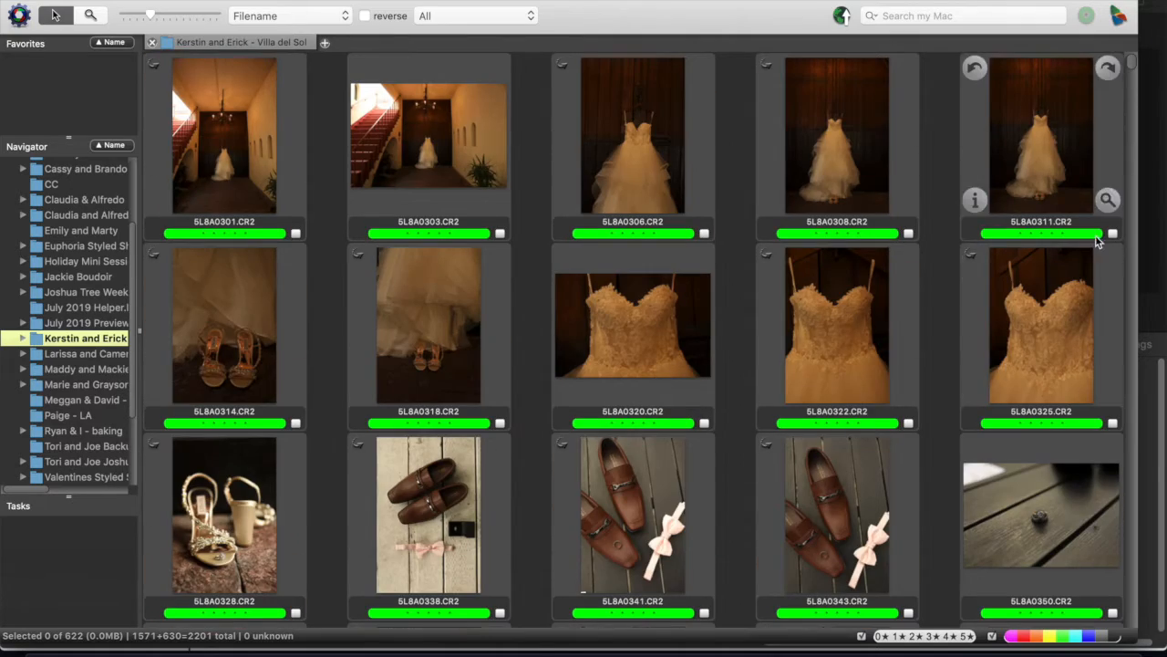
Look over the green-labelled photos in the contact sheet and select all of them
scroll(1019, 386, "down", 15)
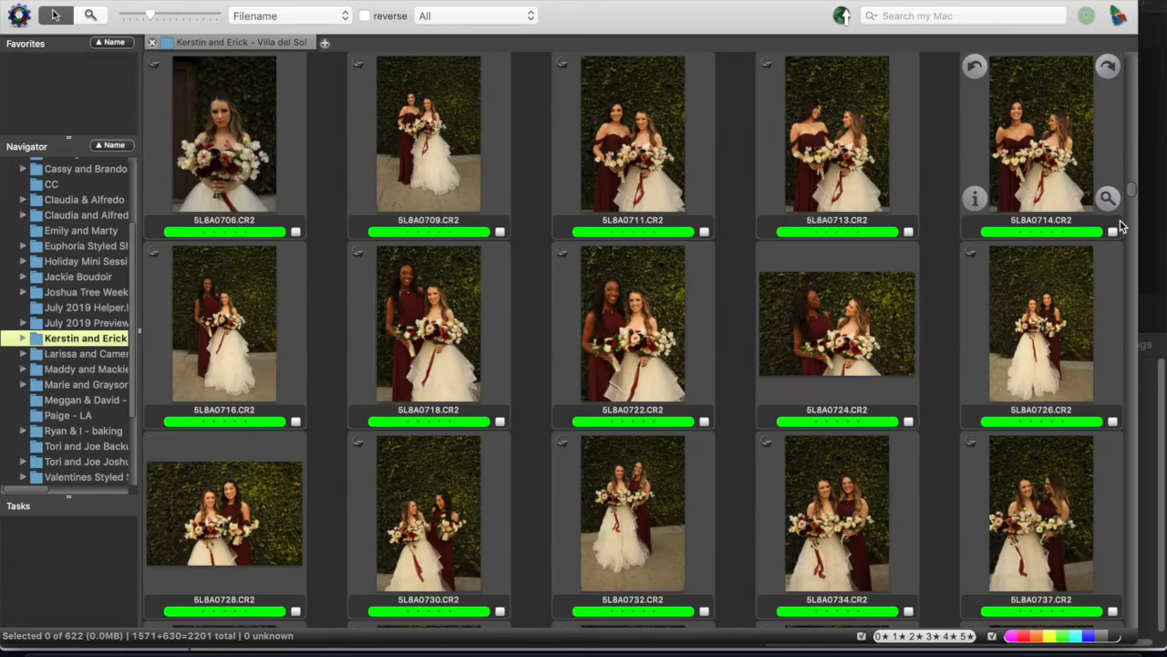
left_click_drag(1131, 192, 1156, 54)
left_click(1020, 107)
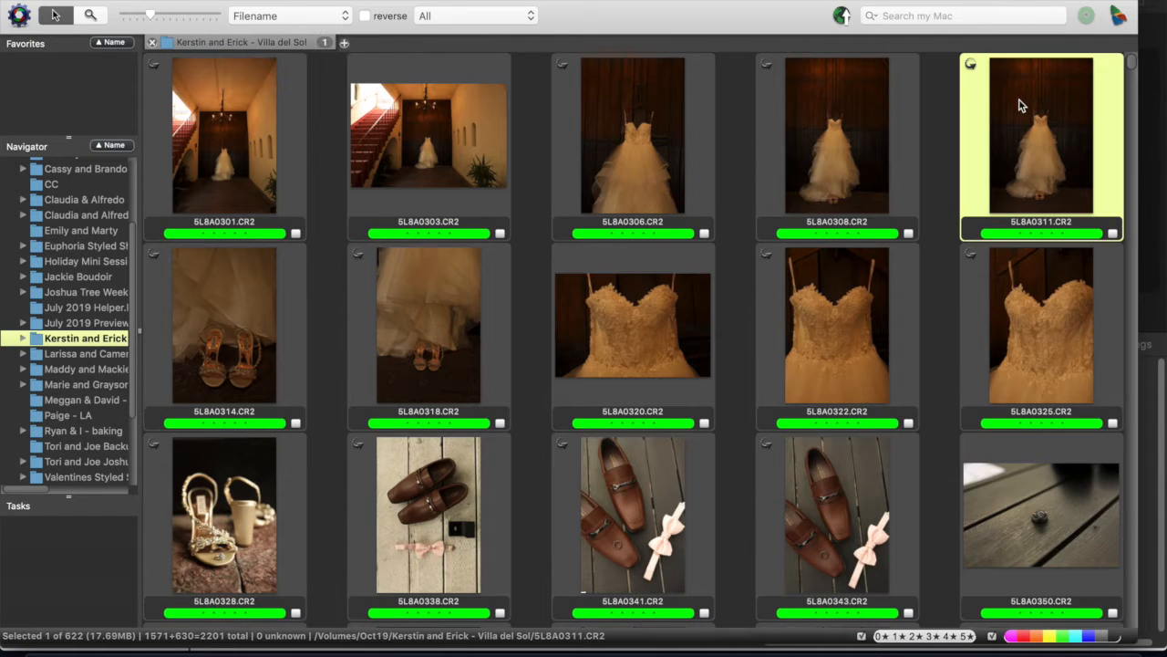
key("super+a")
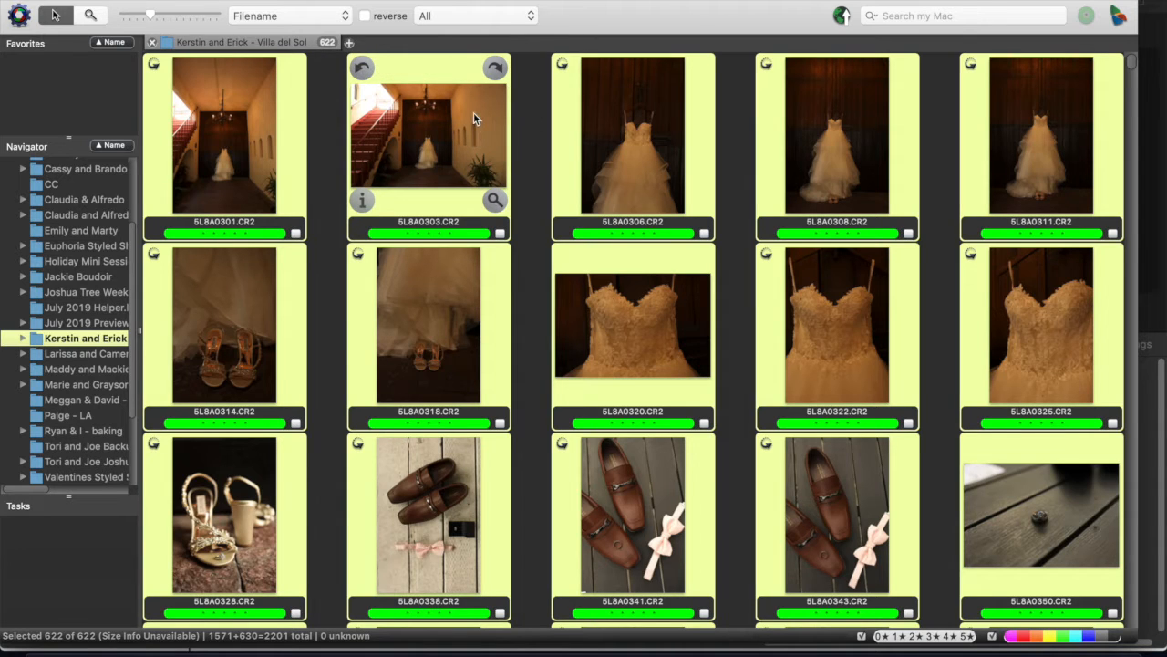
Reduce the selection to 5L8A0301.CR2 and browse further through the green-labelled getting-ready photos
left_click(264, 177)
scroll(960, 97, "down", 10)
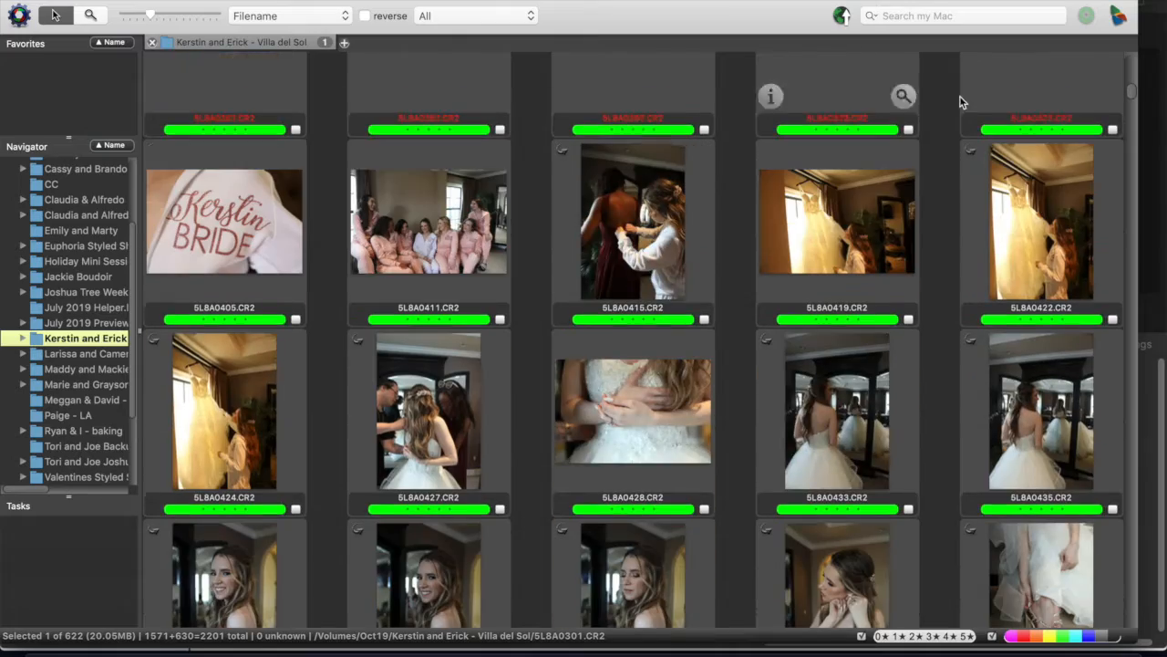
Select all the green-labelled photos and open them for editing in Adobe Lightroom Classic CC
left_click_drag(1133, 95, 1145, 557)
left_click(1022, 185)
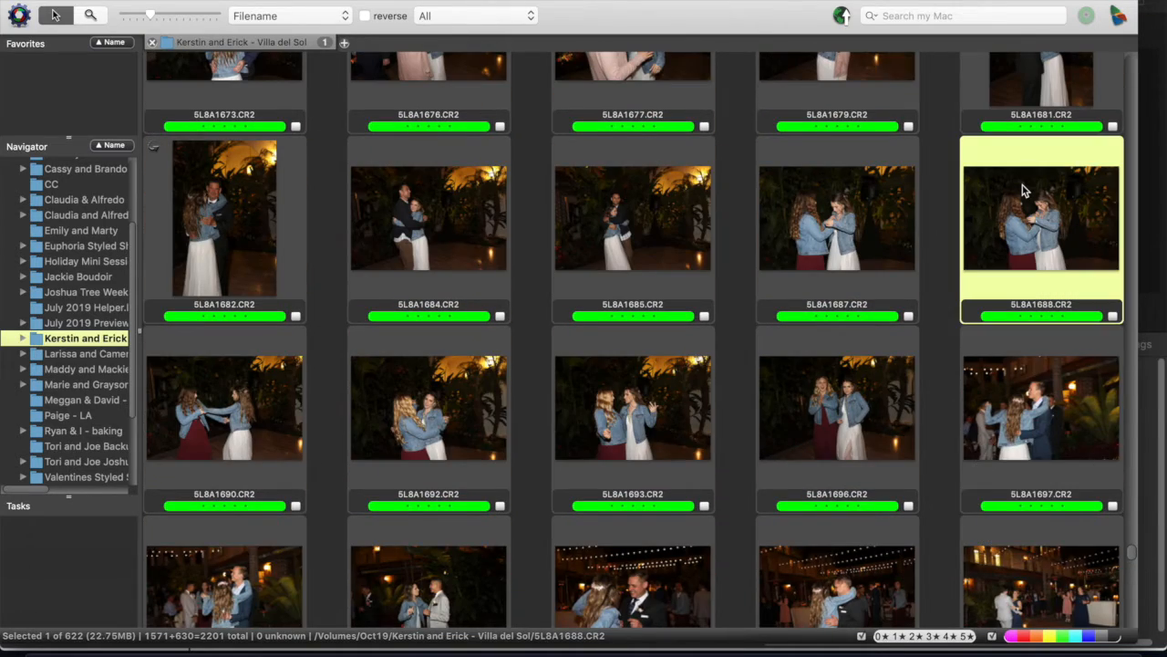
key("super+a")
right_click(1022, 185)
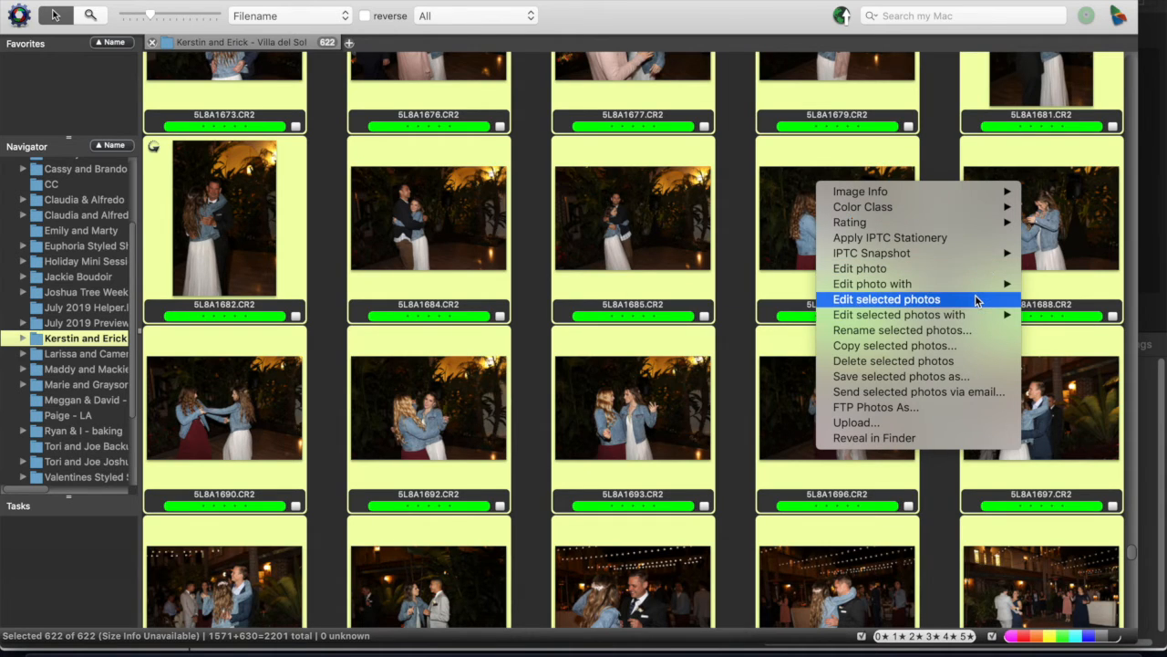
mouse_move(976, 318)
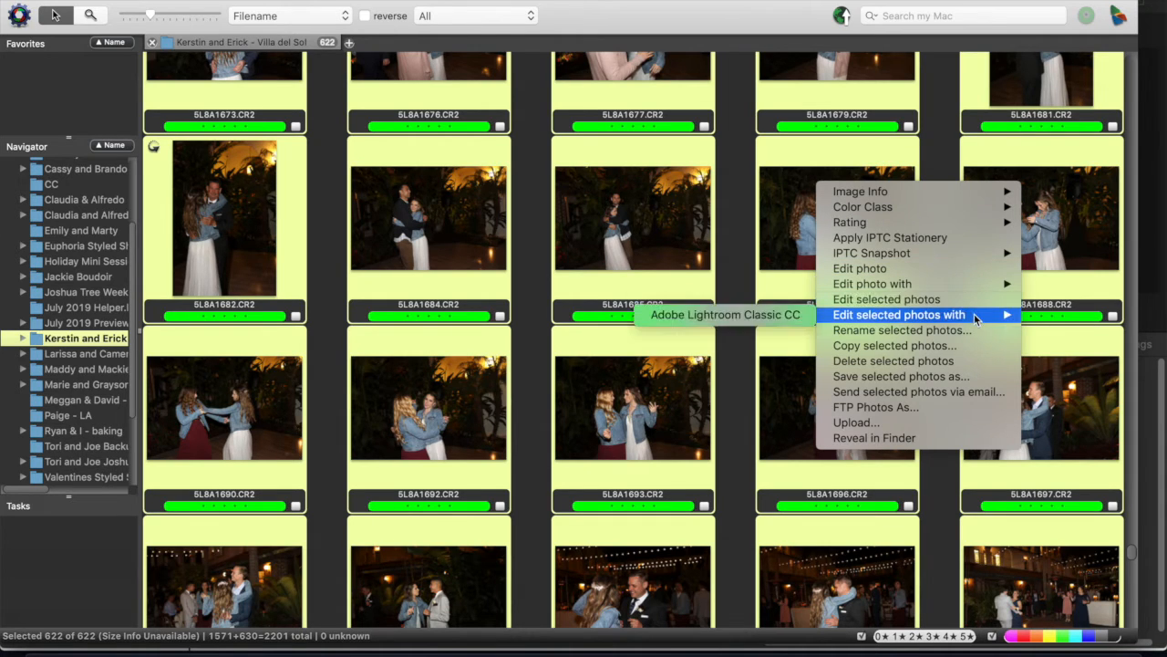
left_click(769, 316)
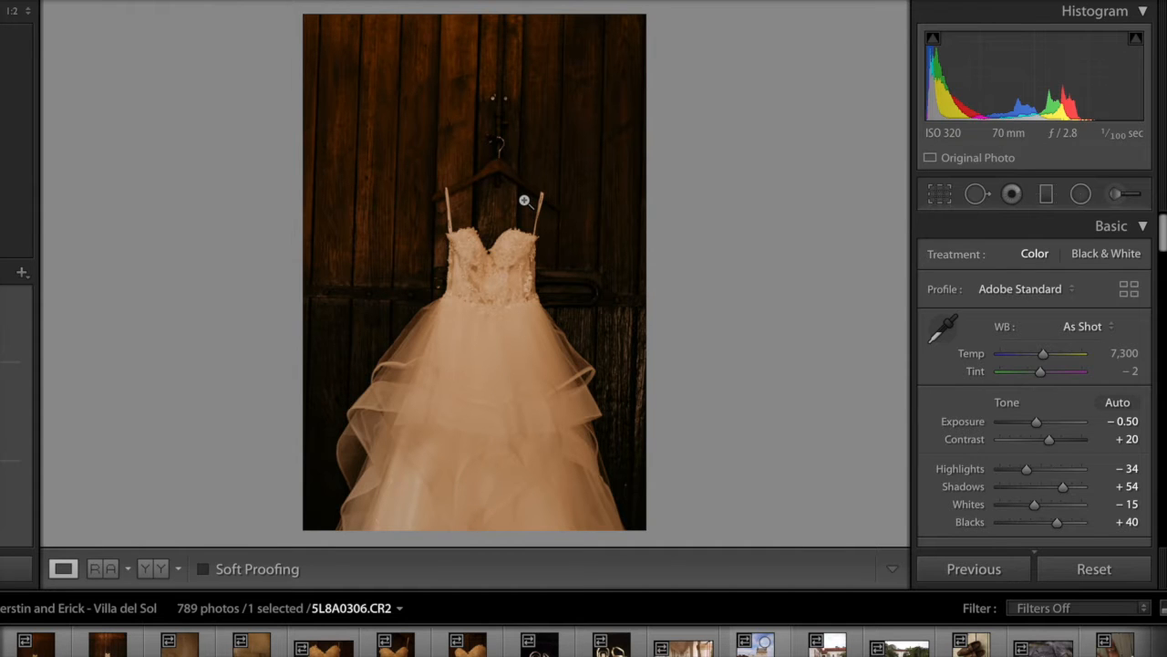
Straighten the hanging-dress photo 5L8A0306.CR2 to a crop angle of -2.03 and crop it slightly tighter
left_click(942, 194)
left_click_drag(852, 190, 850, 184)
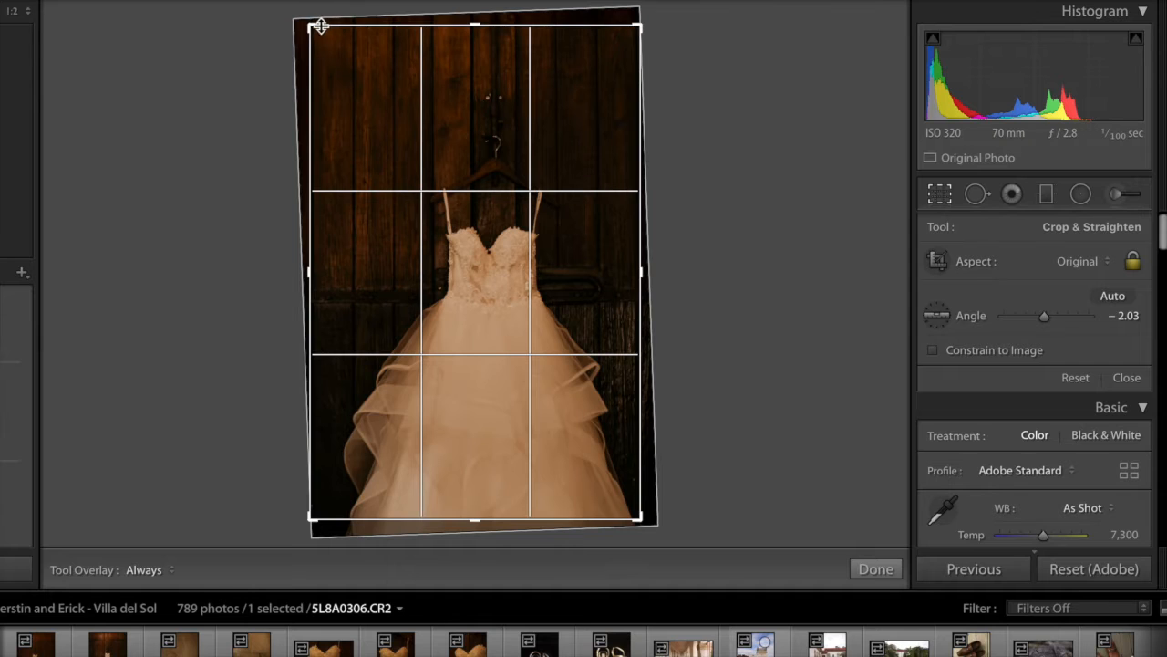
left_click_drag(308, 24, 320, 37)
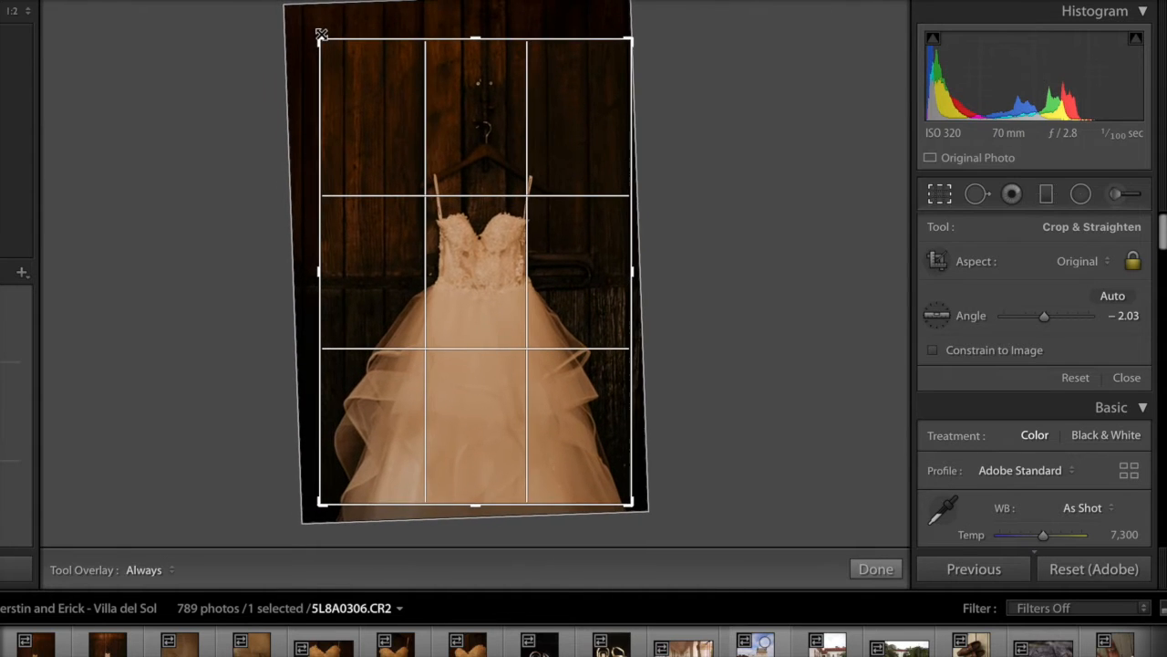
key("Return")
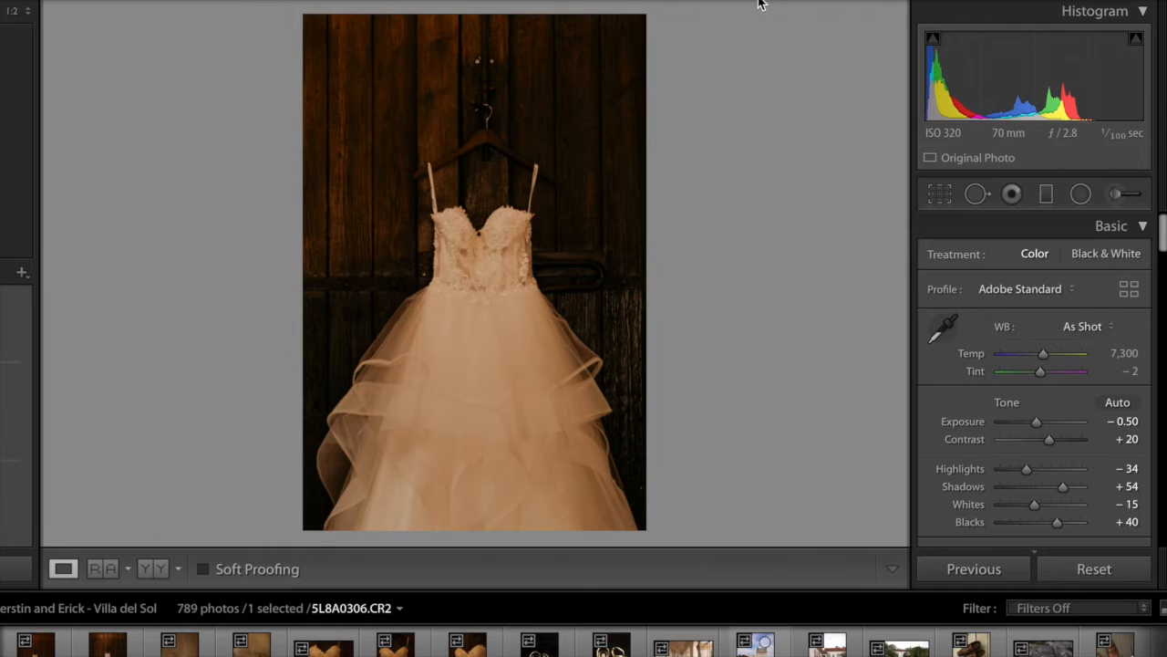
Copy the develop settings of 5L8A0306.CR2 and paste them onto the full-length dress photo 5L8A0308.CR2
key("super+shift+c")
key("Return")
key("Right")
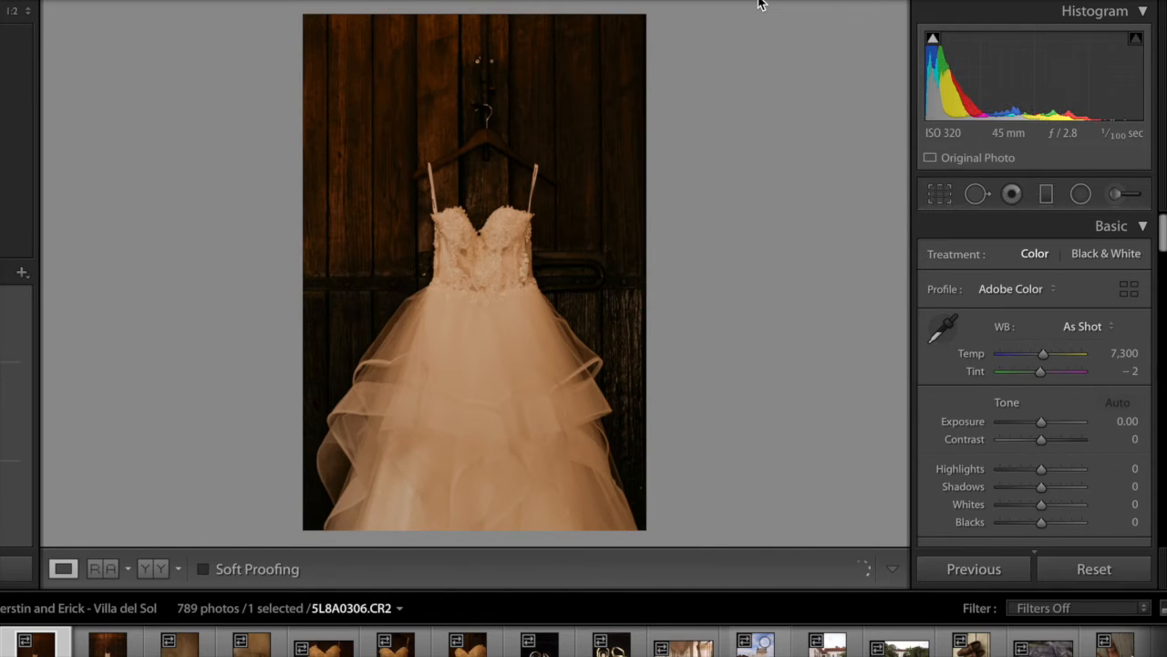
key("Right")
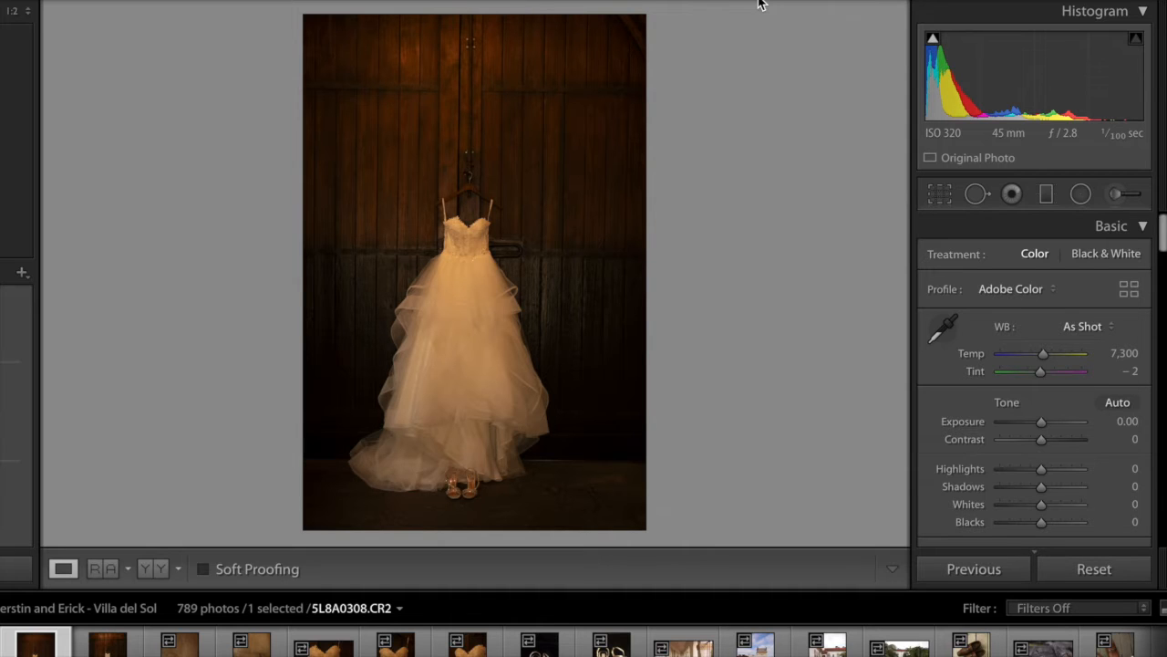
key("super+shift+v")
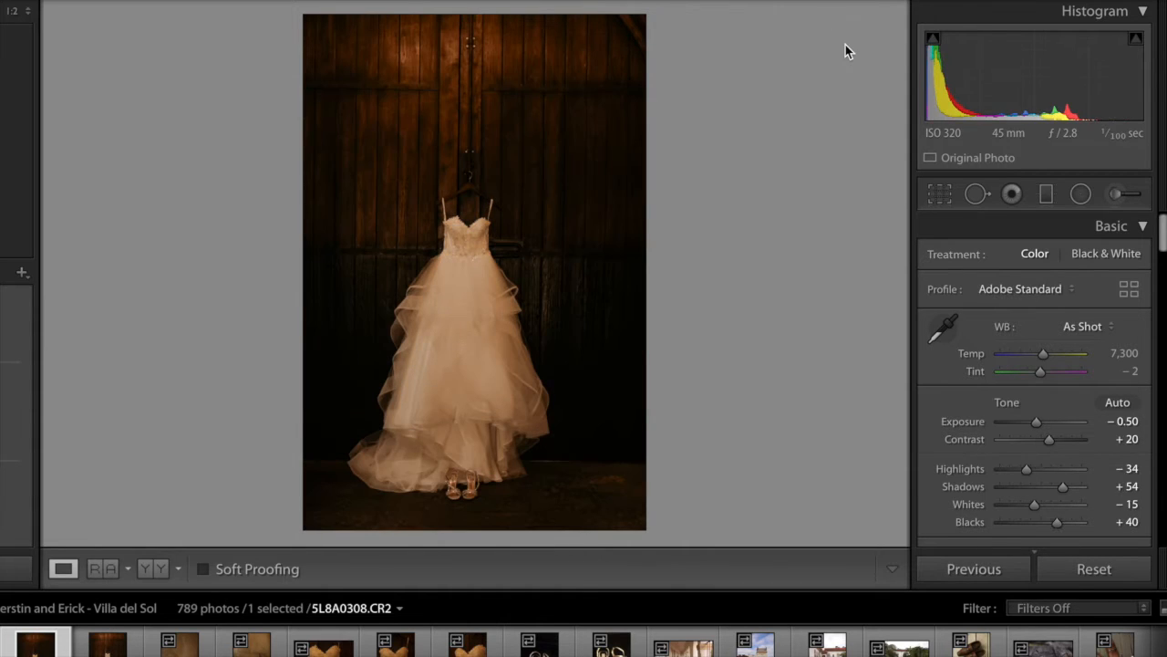
Set the exposure of 5L8A0308.CR2 to -0.30
left_click(1124, 420)
key("Up")
key("Up")
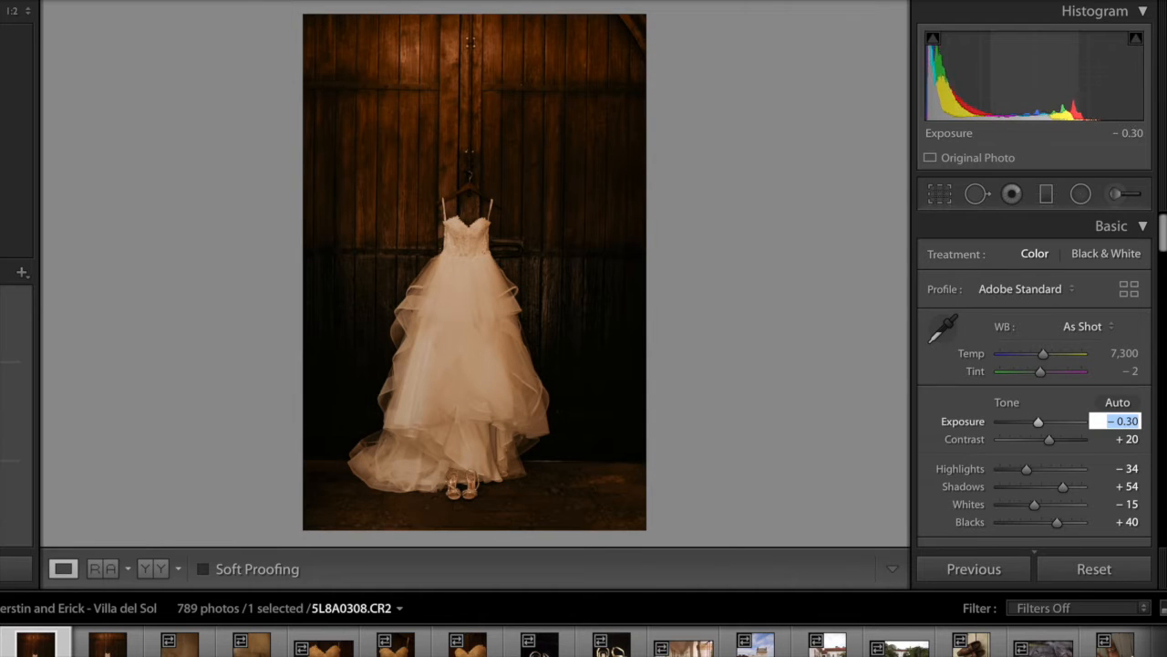
key("Return")
Level 5L8A0308.CR2 with the Upright correction and crop it slightly tighter around the dress
scroll(1034, 383, "down", 10)
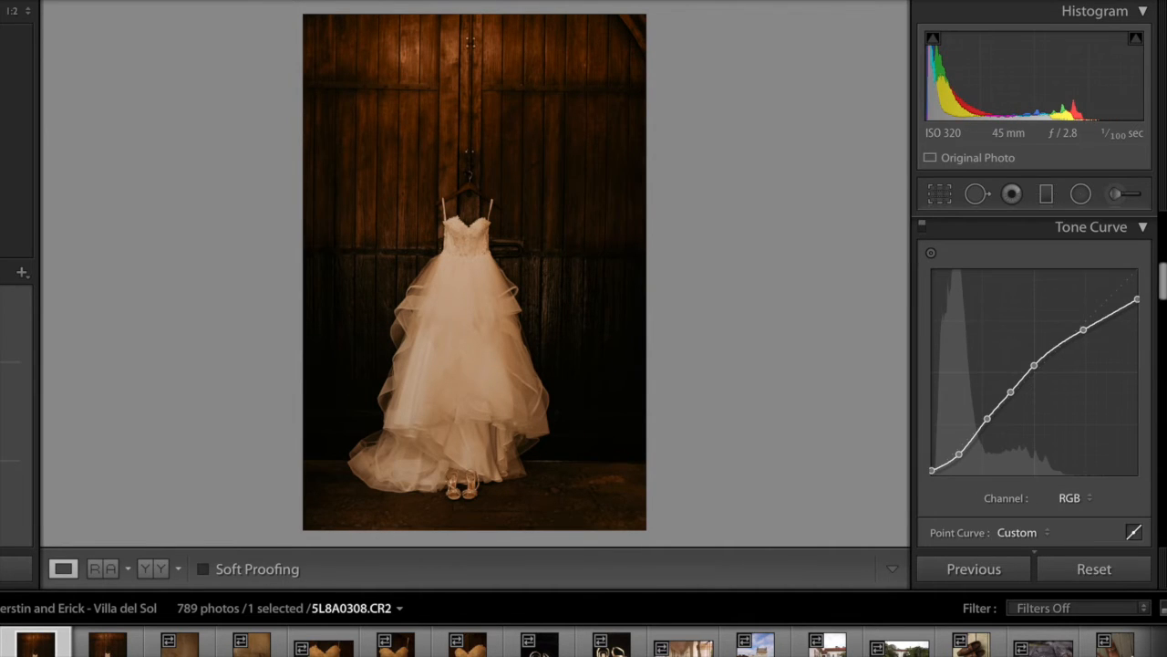
left_click_drag(1164, 284, 1163, 461)
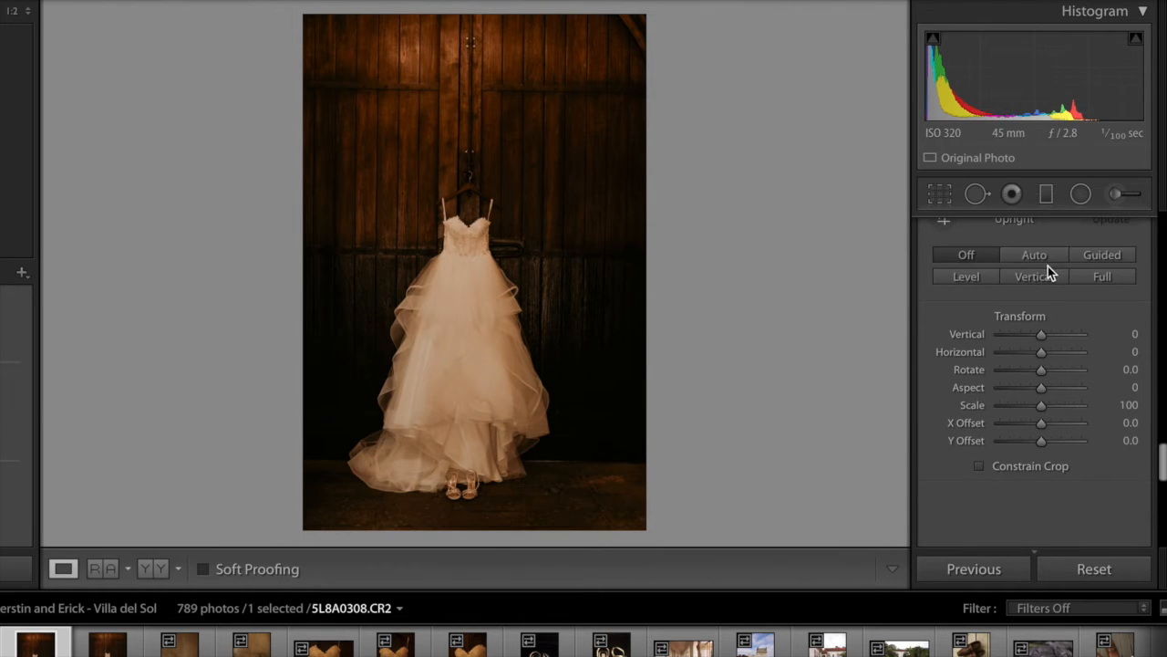
left_click(972, 277)
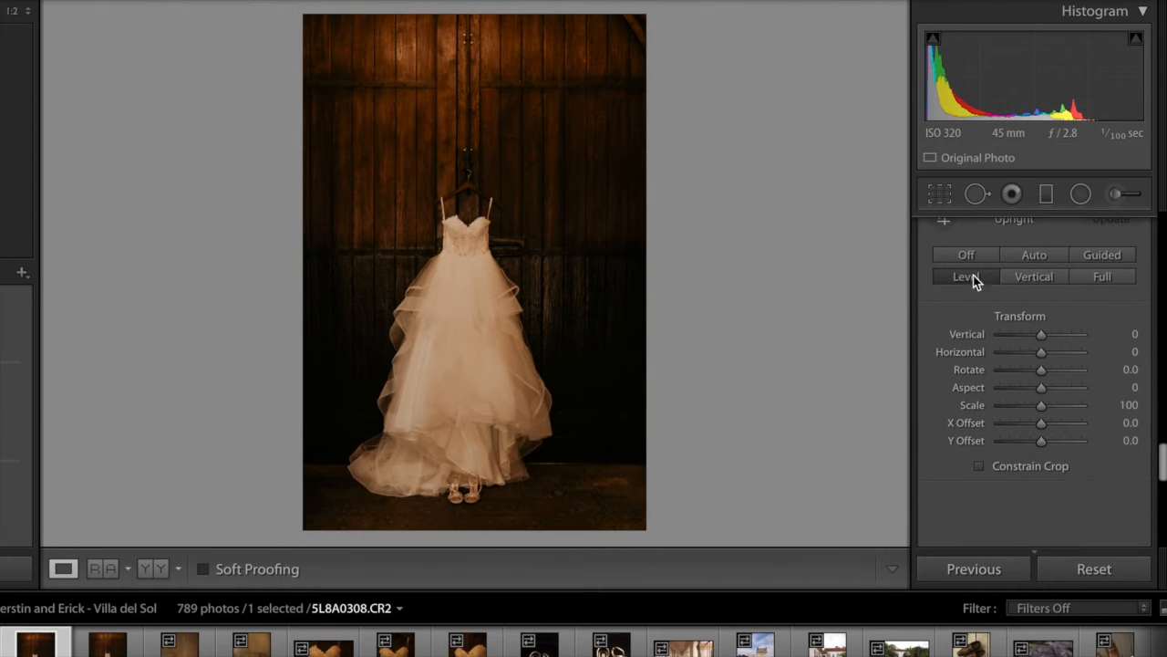
left_click(939, 194)
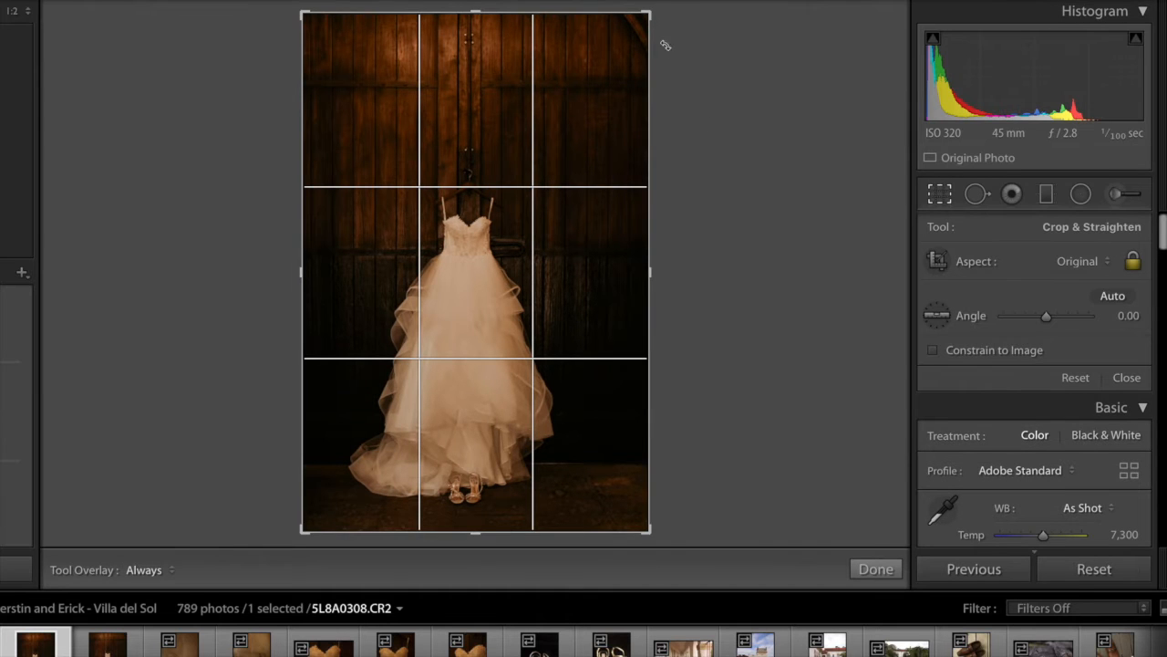
left_click_drag(646, 15, 640, 32)
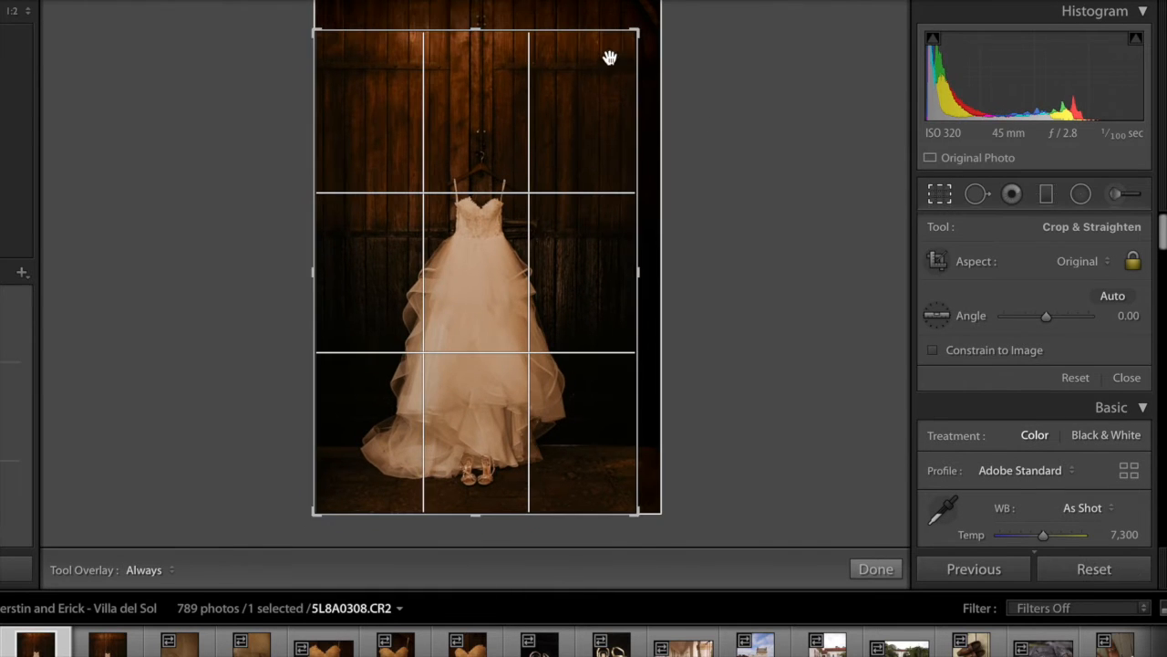
key("Return")
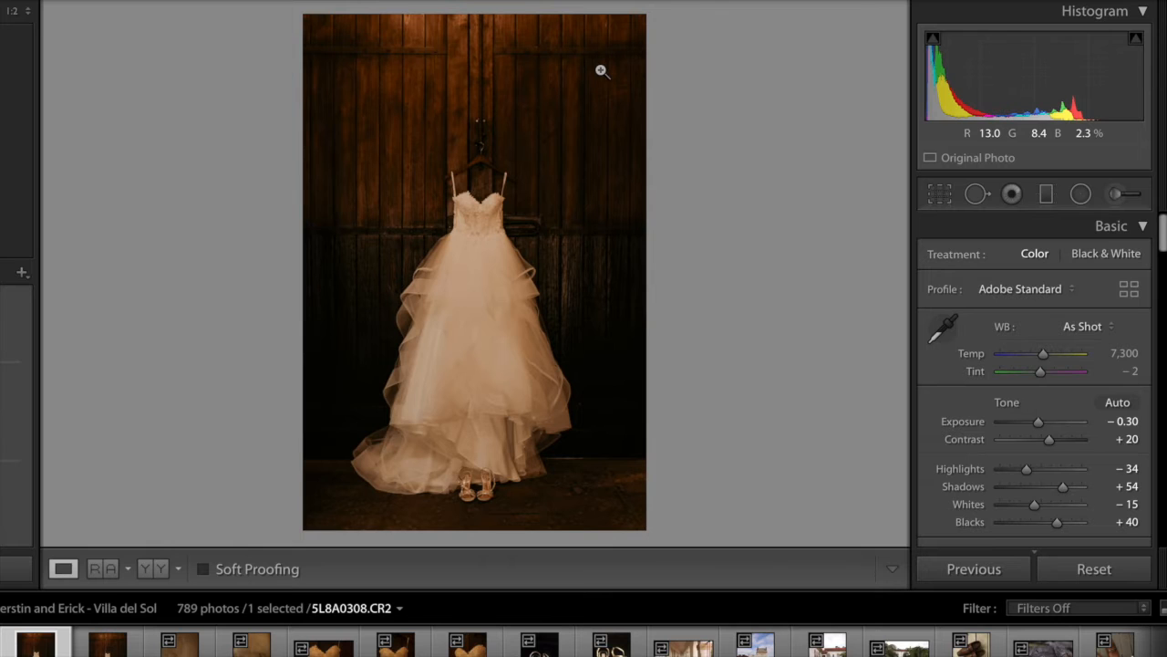
Copy the develop settings of 5L8A0308.CR2 and apply them to the next dress photo, 5L8A0311.CR2
key("ctrl+shift+c")
key("Return")
key("Right")
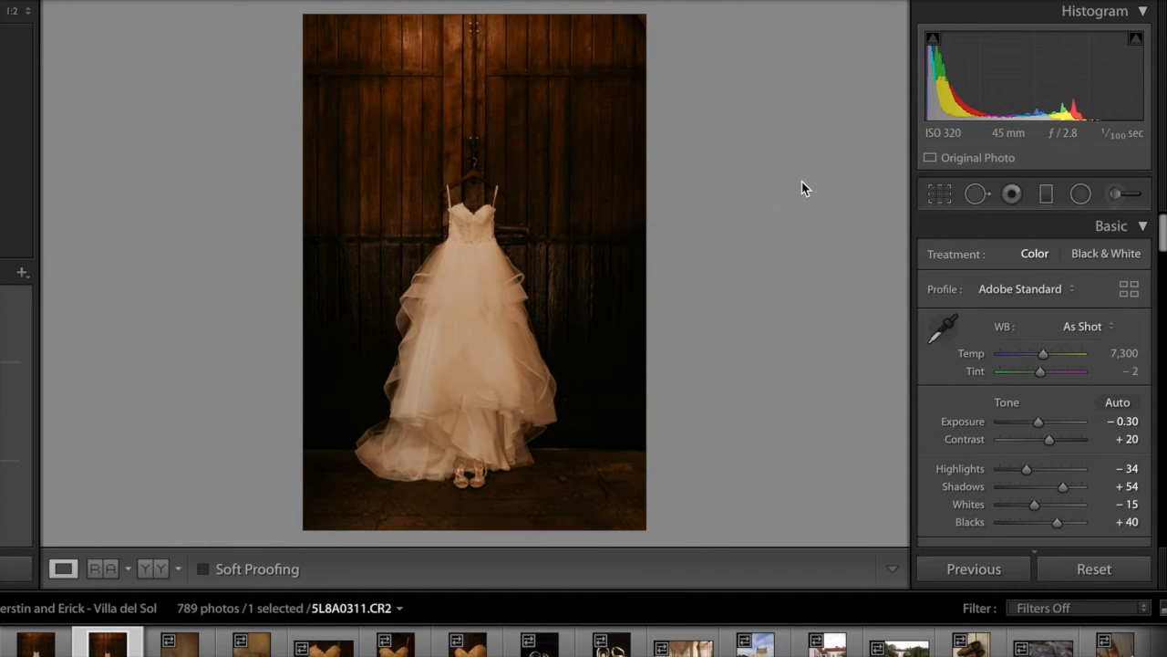
Paste the copied develop settings onto the strappy-heels photo and the photo after it, slightly rotating the crop of the heels photo
key("Right")
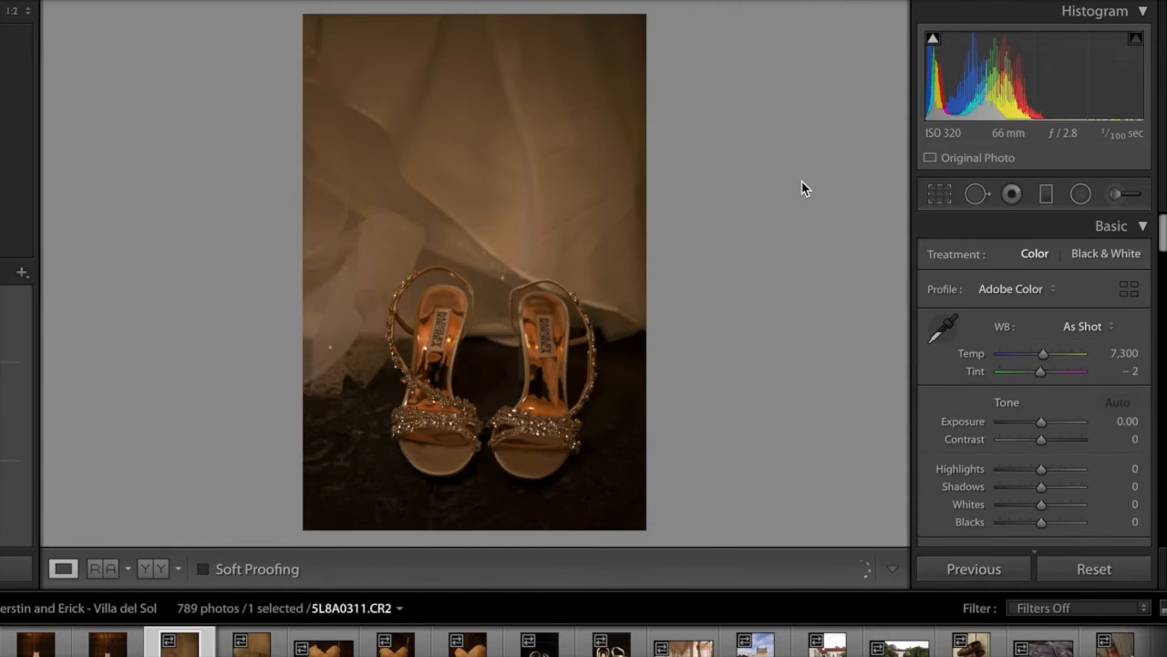
key("super+shift+v")
key("r")
left_click_drag(789, 211, 789, 204)
double_click(490, 130)
key("Right")
key("super+shift+v")
left_click(491, 379)
left_click(691, 284)
Paste the copied develop settings onto 5L8A0320.CR2 and straighten it by rotating the crop
key("Right")
key("super+shift+v")
key("r")
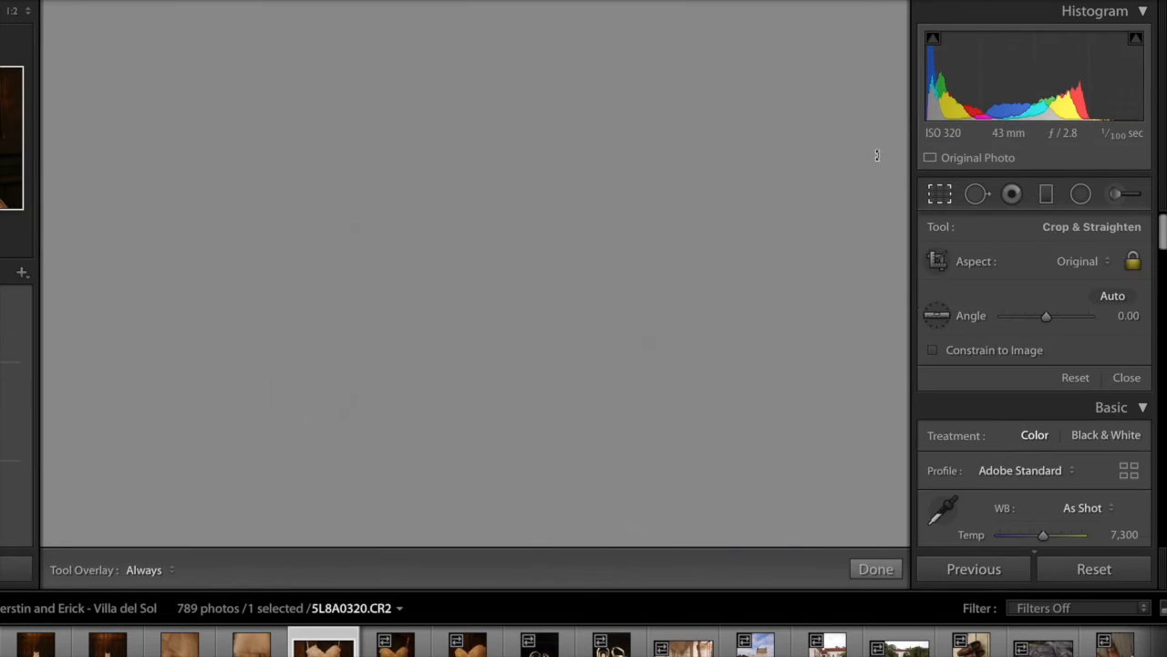
left_click_drag(873, 172, 894, 156)
key("r")
Paste the copied develop settings onto the next two dress bodice close-ups, up to 5L8A0325.CR2, and check their crops
key("Right")
key("super+shift+v")
key("r")
key("r")
key("Right")
key("super+shift+v")
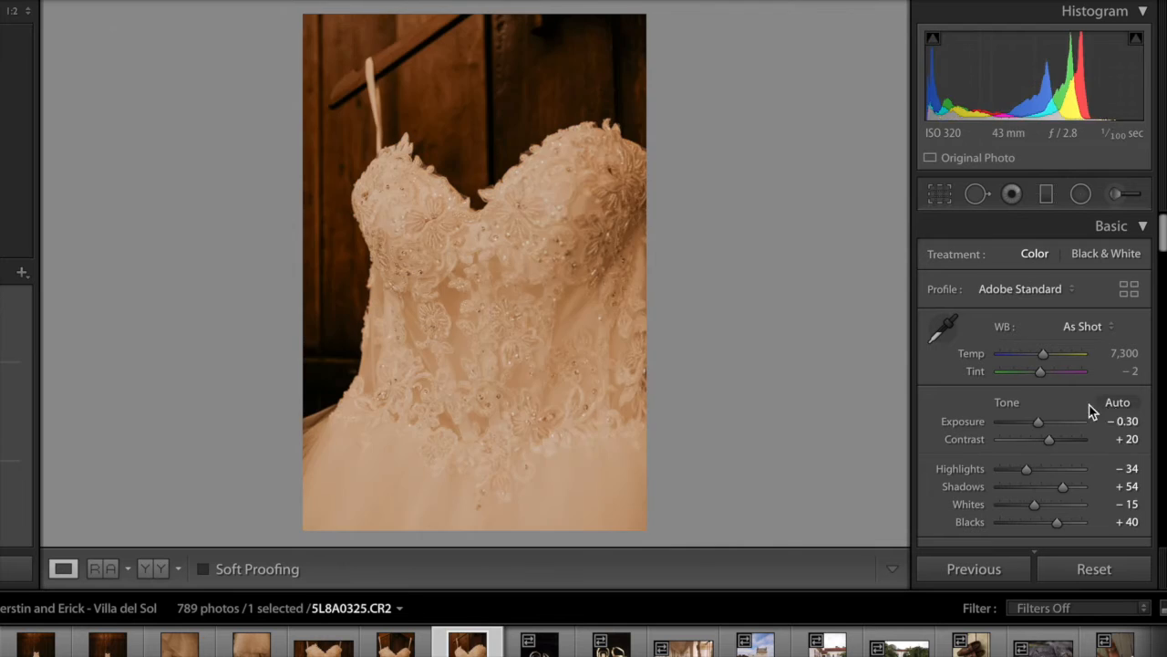
key("r")
key("r")
Paste the develop settings onto IMG_3390.CR2, then set temperature to 6,922 and exposure to -0.80 and raise the blacks
key("Right")
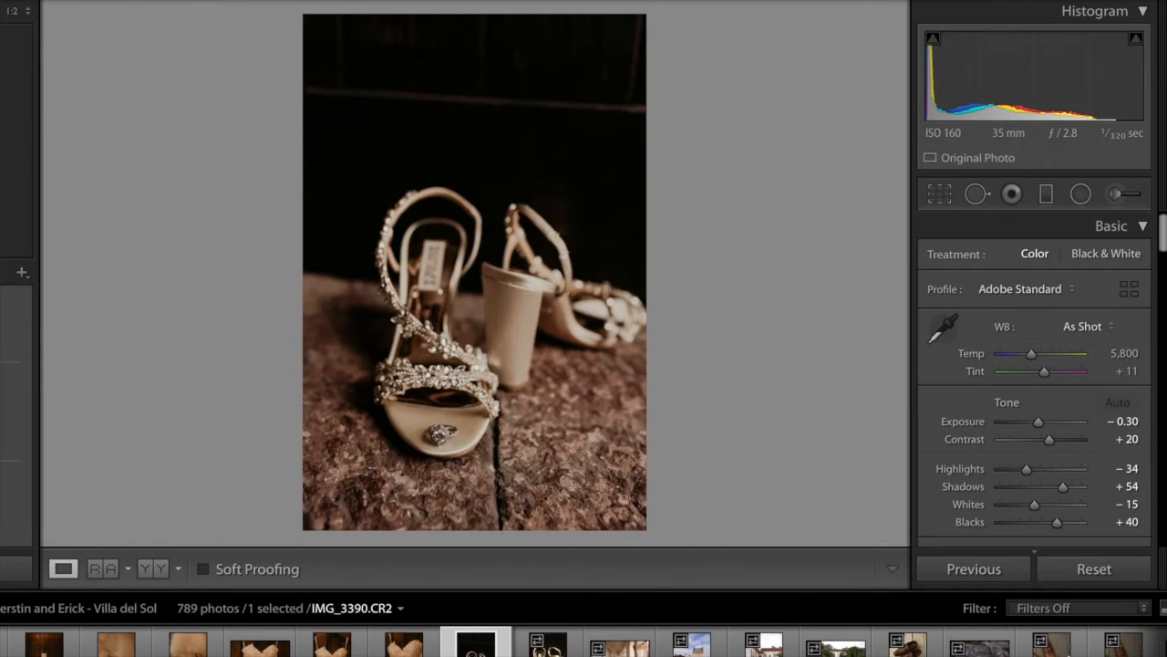
key("super+shift+v")
left_click_drag(1033, 355, 1044, 360)
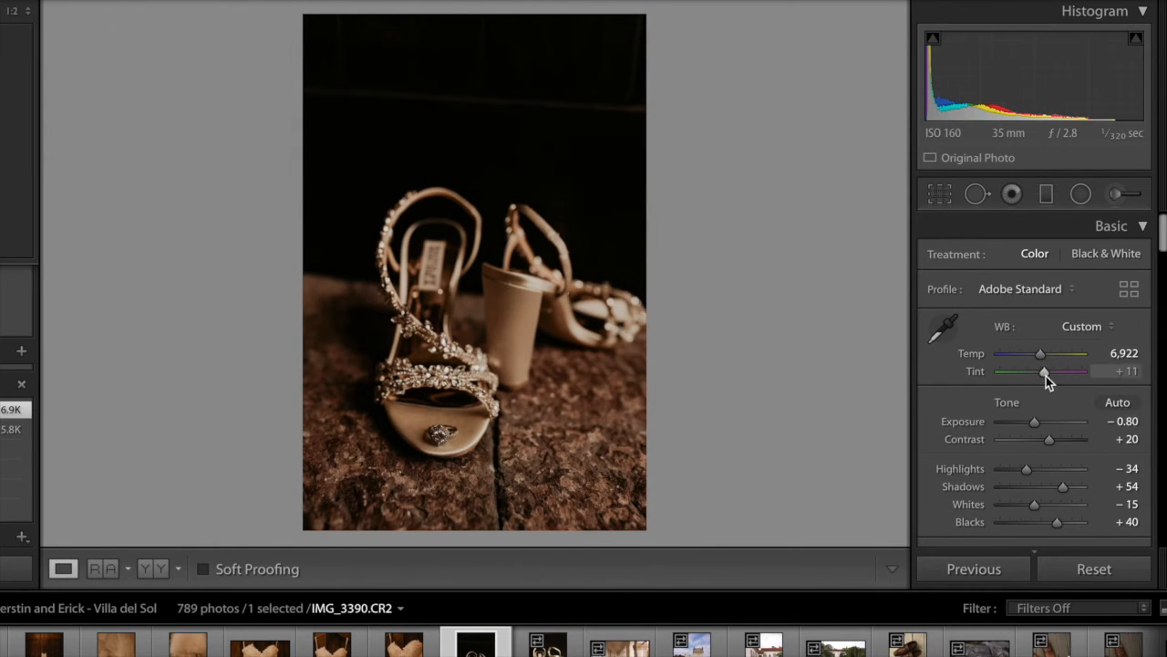
left_click_drag(1057, 523, 1070, 522)
Rotate the crop of the shoe-and-ring photo IMG_3390.CR2 slightly and crop it tighter
key("r")
left_click_drag(849, 184, 849, 179)
left_click_drag(307, 17, 321, 47)
key("r")
Paste the copied develop settings onto the photo following IMG_3390.CR2 and reduce its exposure
key("Right")
key("super+shift+v")
key("Down")
key("Down")
key("Down")
key("Down")
key("Down")
key("Down")
key("Down")
key("Down")
Paste the copied develop settings onto the hallway photo IMG_3393.CR2 and straighten it slightly with the crop tool
key("Right")
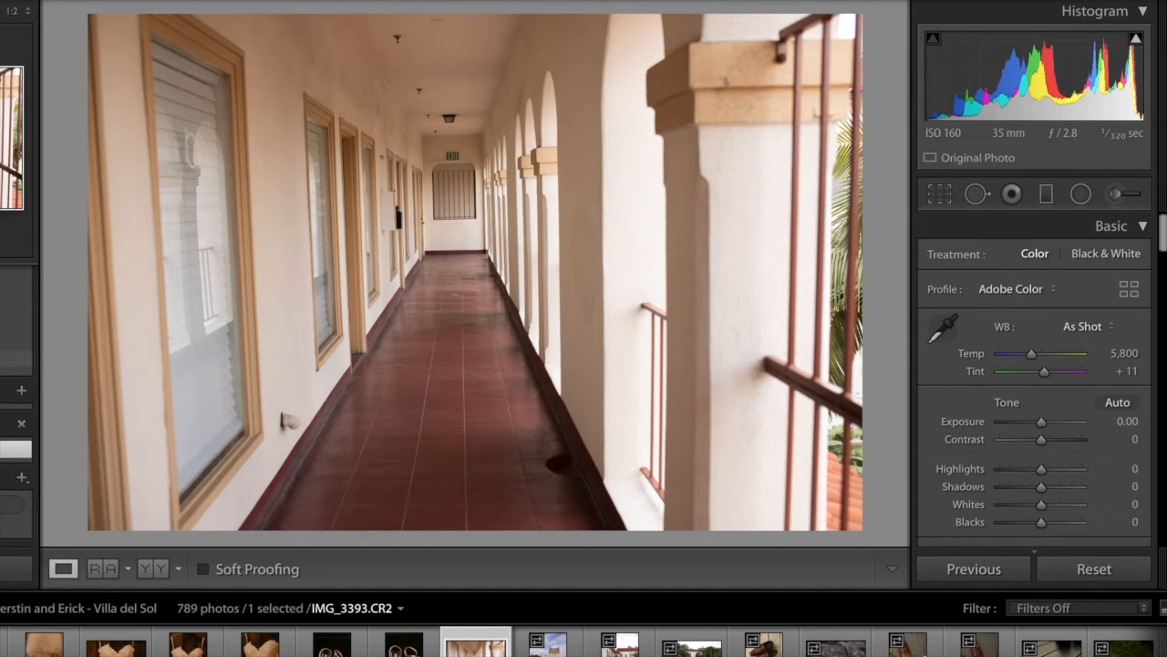
key("super+shift+v")
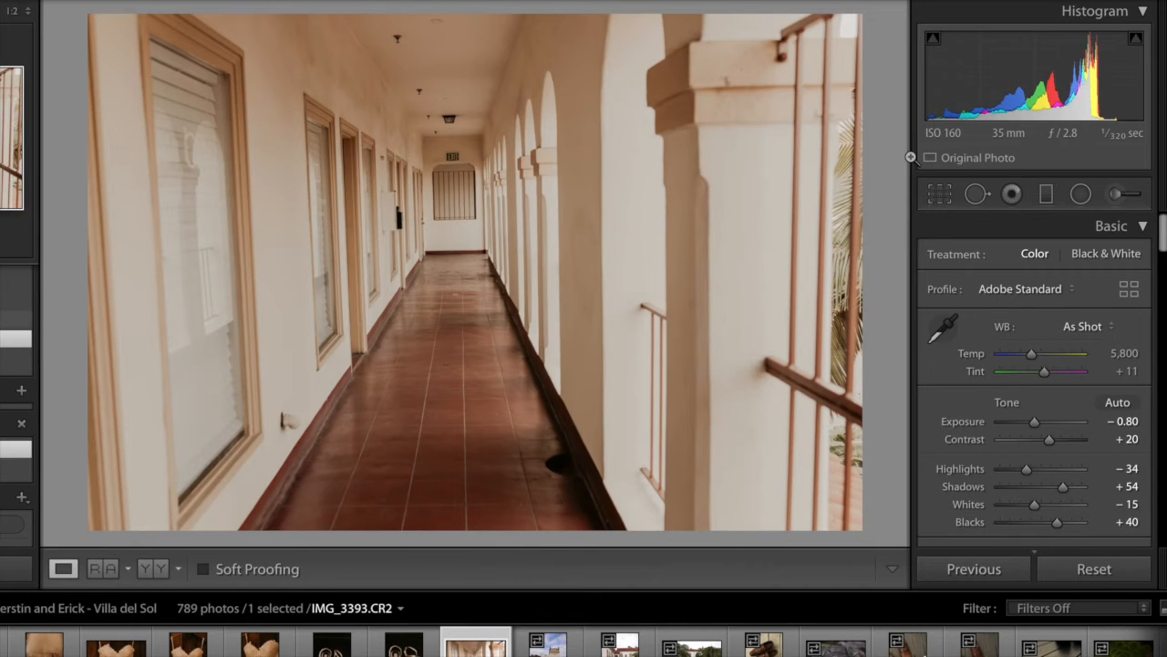
left_click(932, 194)
left_click_drag(892, 175, 893, 178)
key("Return")
Heal the two nearest ceiling sprinklers and the small ceiling mark in IMG_3393.CR2 with size 75 spots
left_click(413, 73)
left_click(411, 73)
left_click(355, 47)
left_click_drag(523, 233, 524, 318)
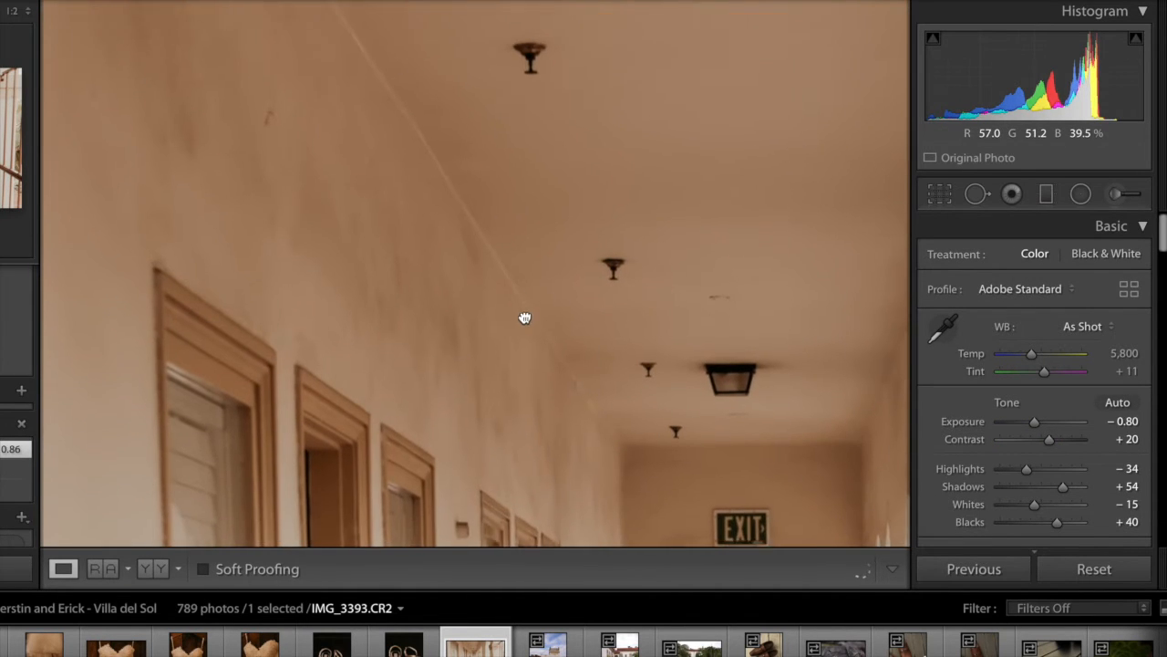
left_click(977, 193)
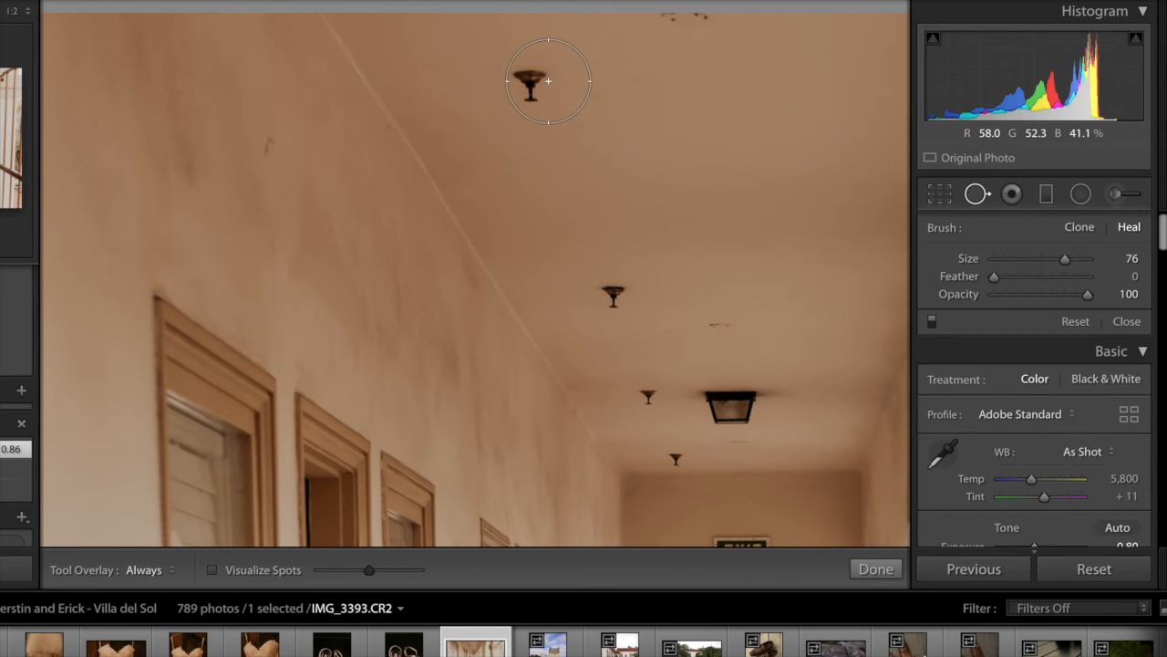
left_click(537, 84)
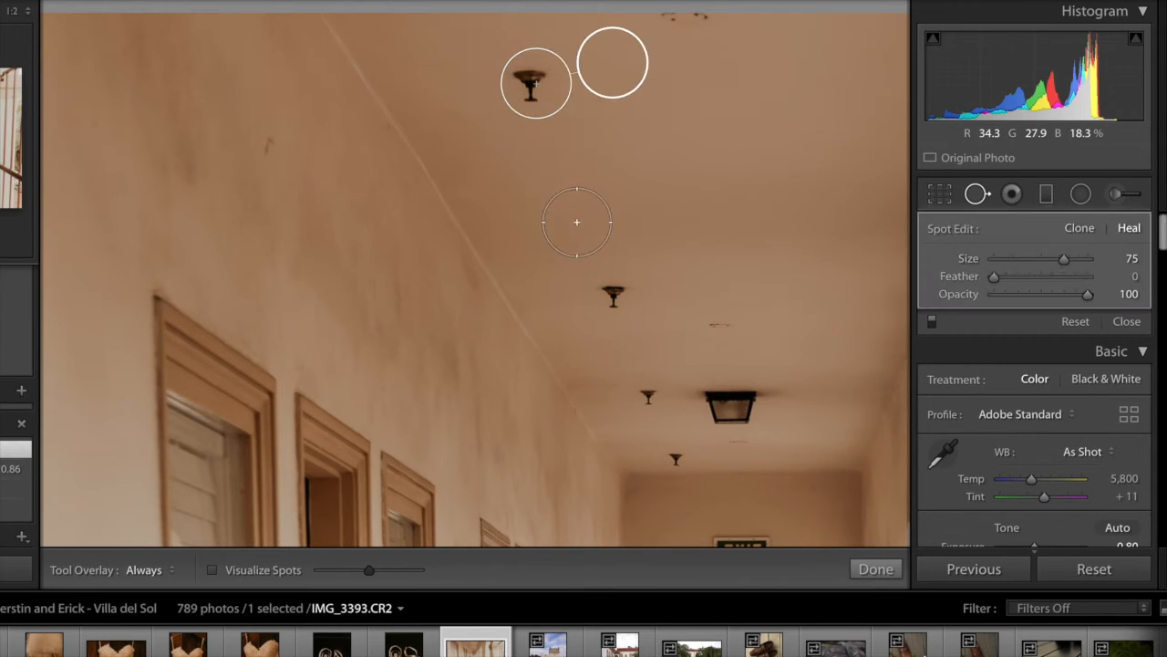
left_click(612, 298)
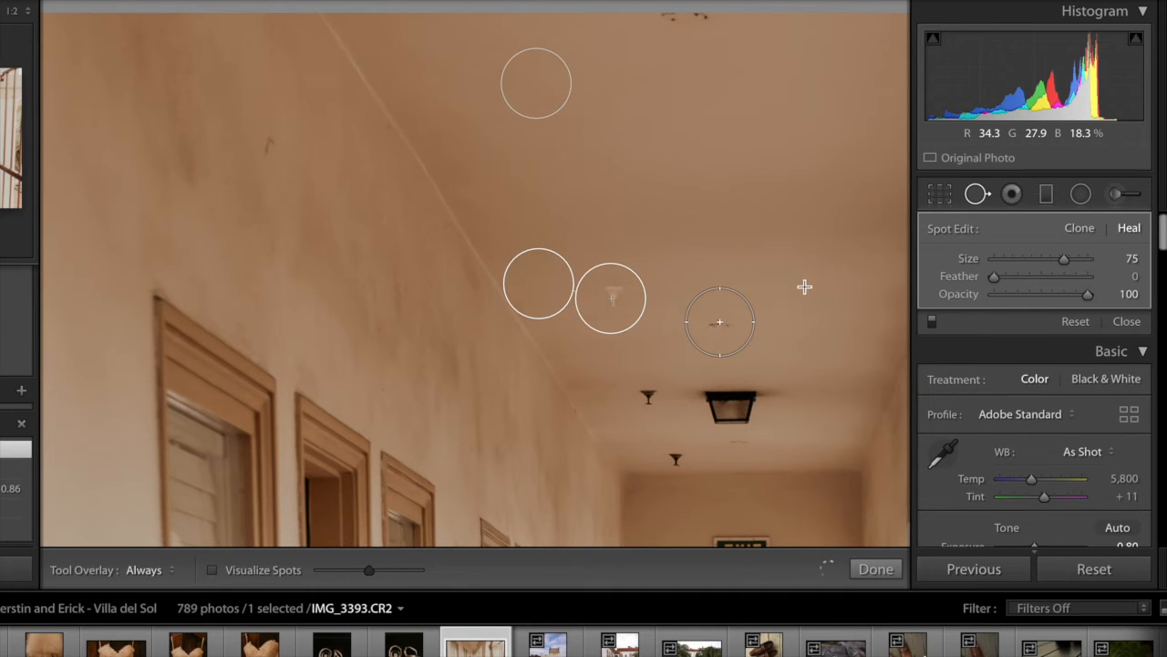
left_click(719, 322)
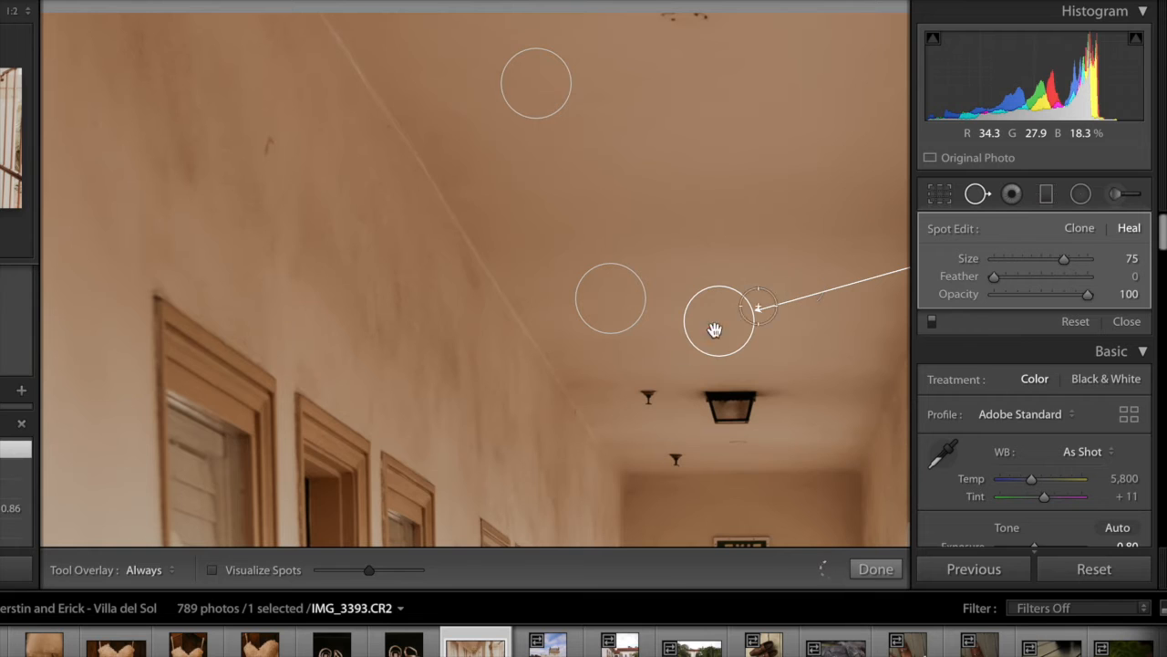
Heal the two smaller sprinklers beside the ceiling lamp with size 47 spots and return to the full photo
left_click(651, 404)
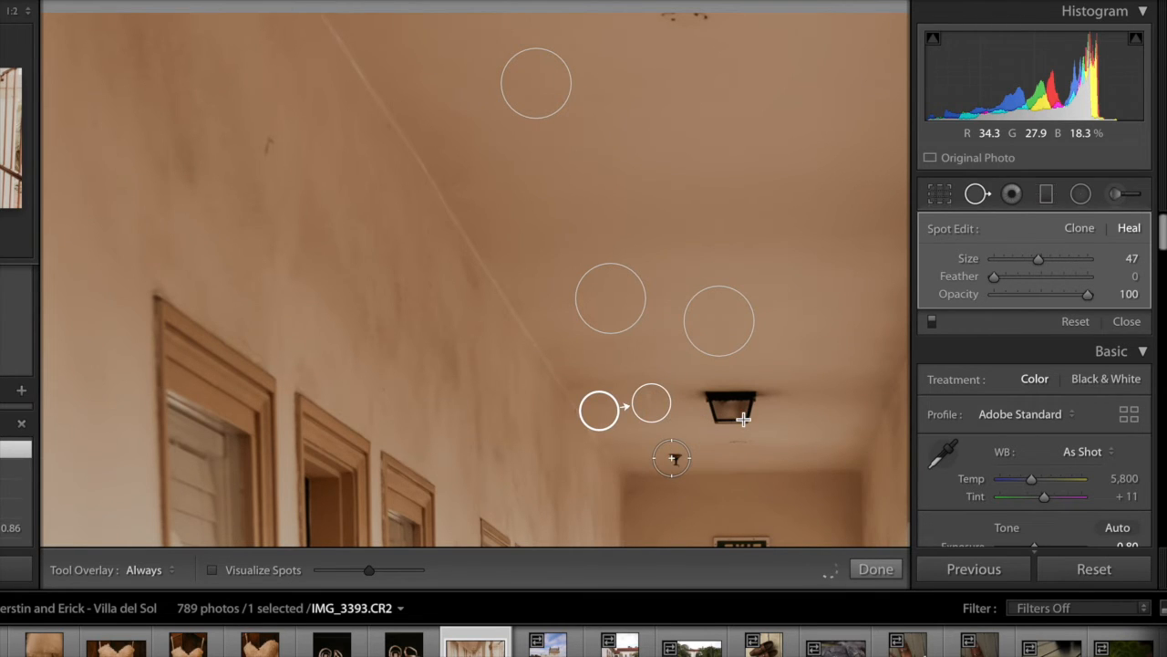
key("q")
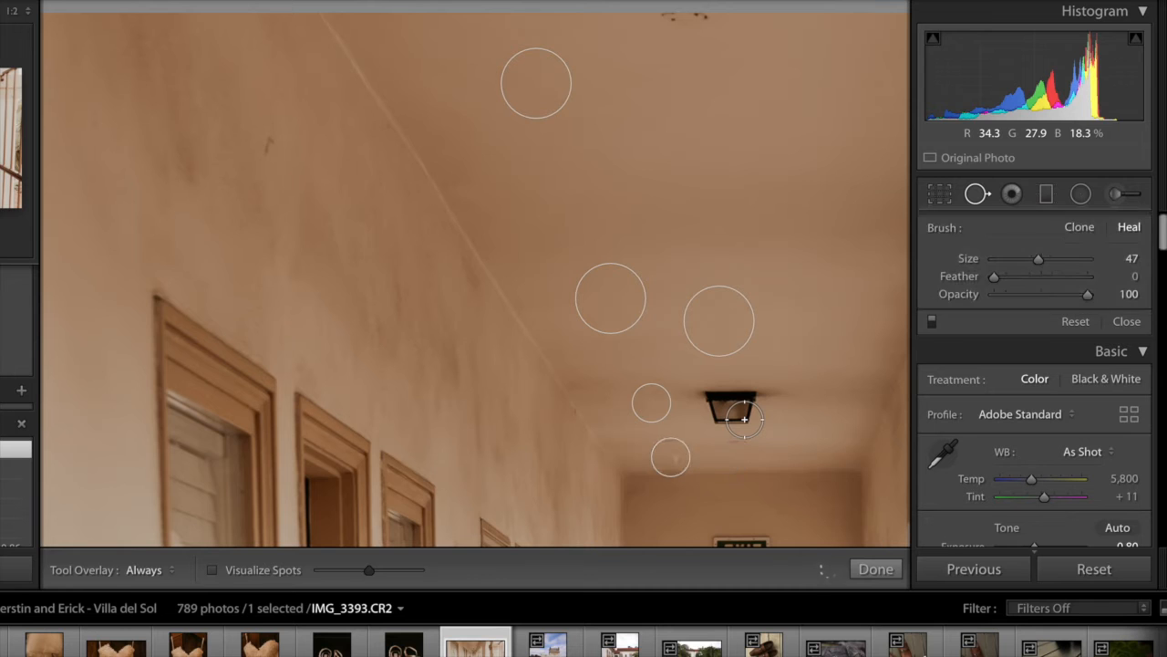
left_click(807, 410)
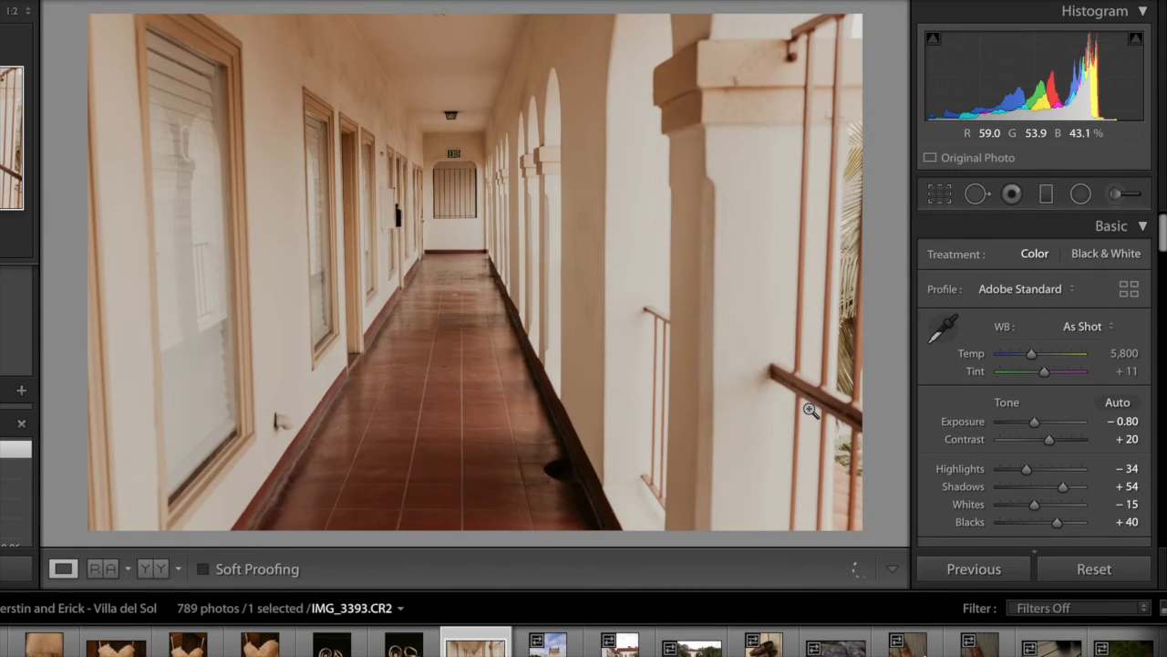
Crop the hallway photo IMG_3393.CR2 slightly tighter and move on to the building photo IMG_3396.CR2
left_click(941, 194)
left_click_drag(854, 18, 849, 25)
key("Return")
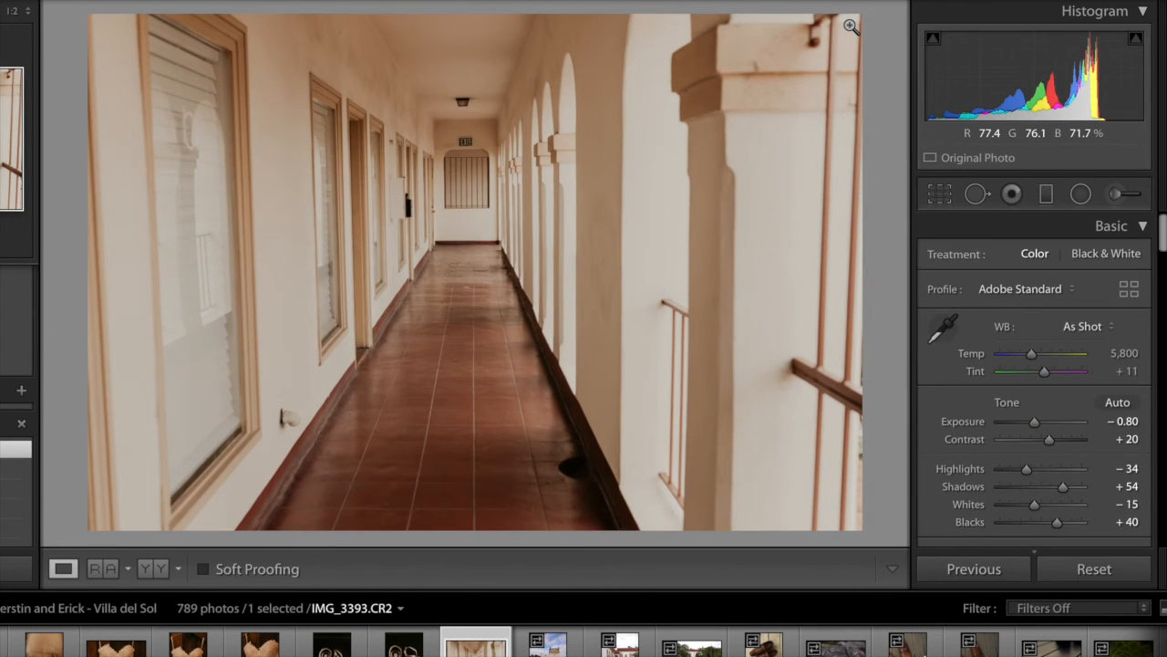
key("Right")
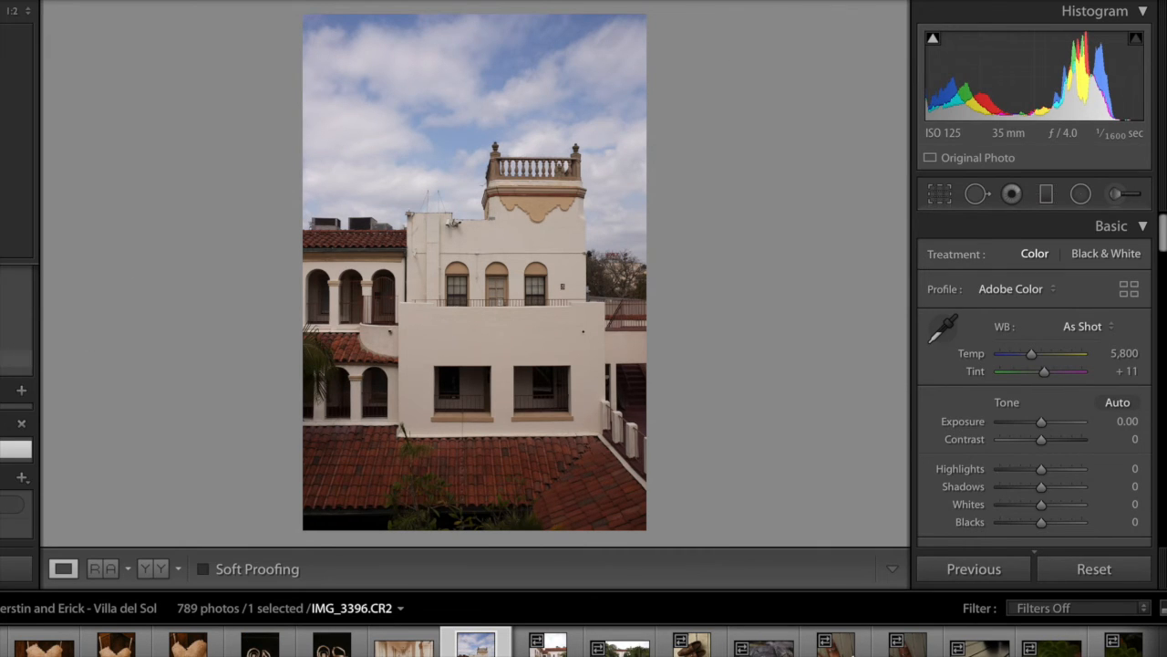
Apply the preset to the building photo IMG_3396.CR2 with temperature about 8,822 and highlights −41, and copy its settings
left_click(12, 338)
left_click_drag(1031, 354, 1045, 357)
mouse_move(1026, 471)
left_mouse_down()
mouse_move(1011, 475)
mouse_move(1023, 473)
left_mouse_up()
left_click_drag(1045, 355, 1052, 355)
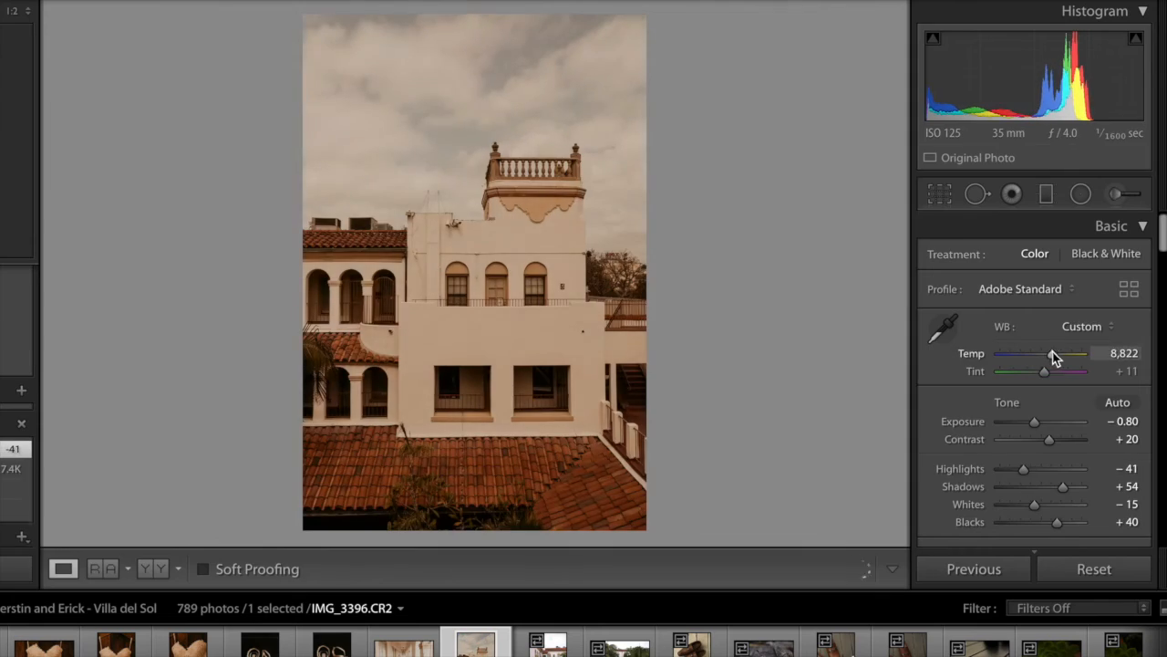
key("super+shift+c")
key("Return")
Edit the ring photo 5L8A0350.CR2, setting exposure to −0.30 and temperature to about 7,606
key("Right")
key("Right")
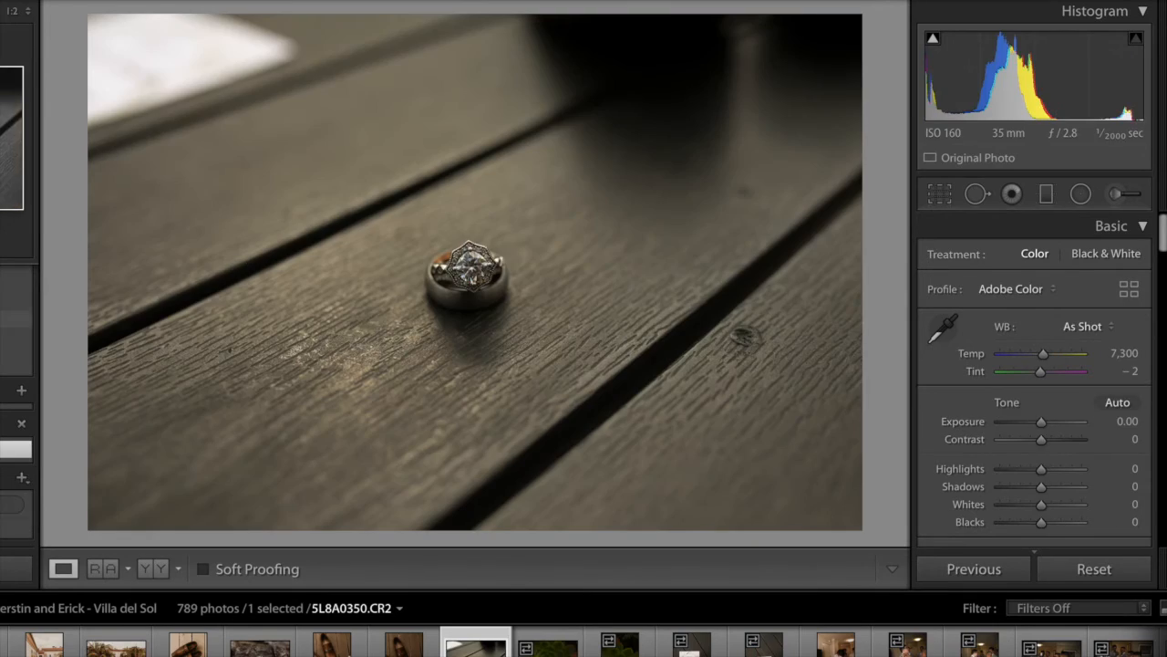
key("shift+Up")
left_click_drag(1043, 354, 1047, 357)
Place a radial filter over the diamond in the ring photo 5L8A0350.CR2
left_click(472, 239)
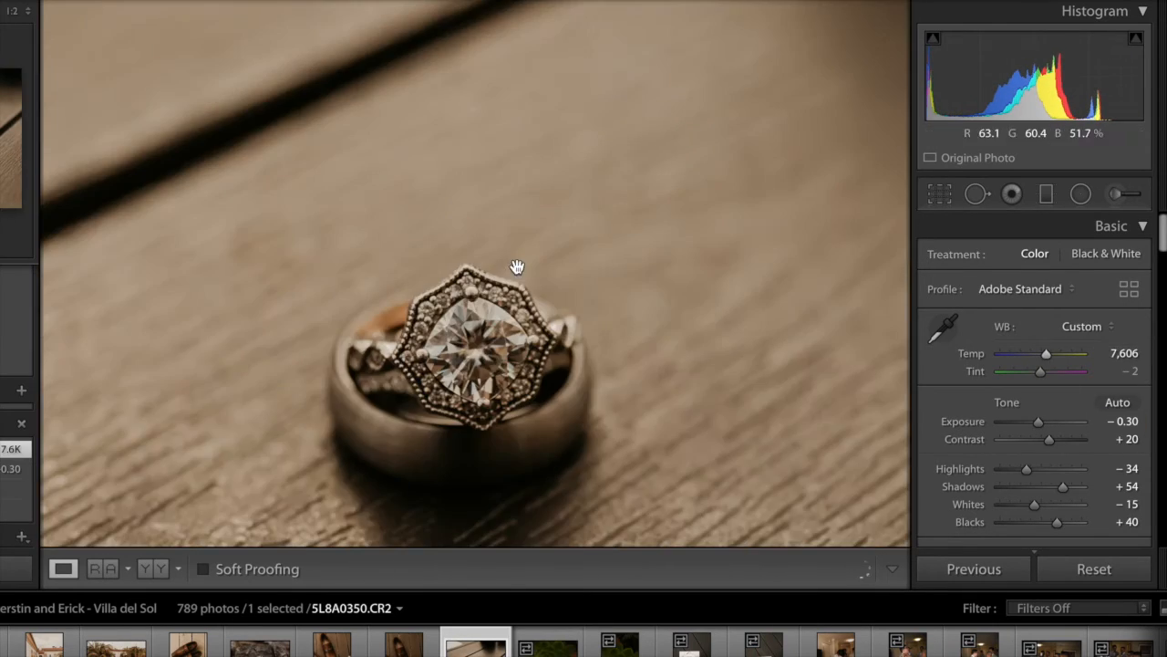
key("shift+m")
left_click_drag(450, 319, 524, 386)
key("shift+m")
Apply the preset to the succulent ring photo 5L8A0352.CR2 and warm the white balance of the invitation photo 5L8A0356.CR2
key("Right")
key("z")
left_click(13, 338)
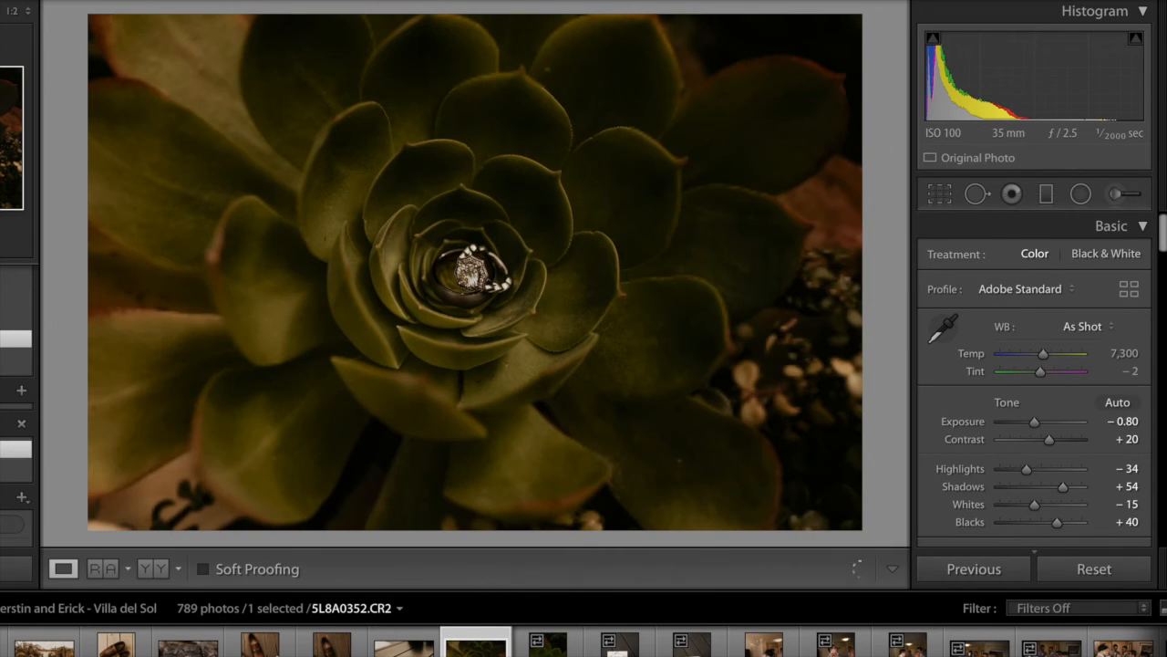
key("Right")
key("Right")
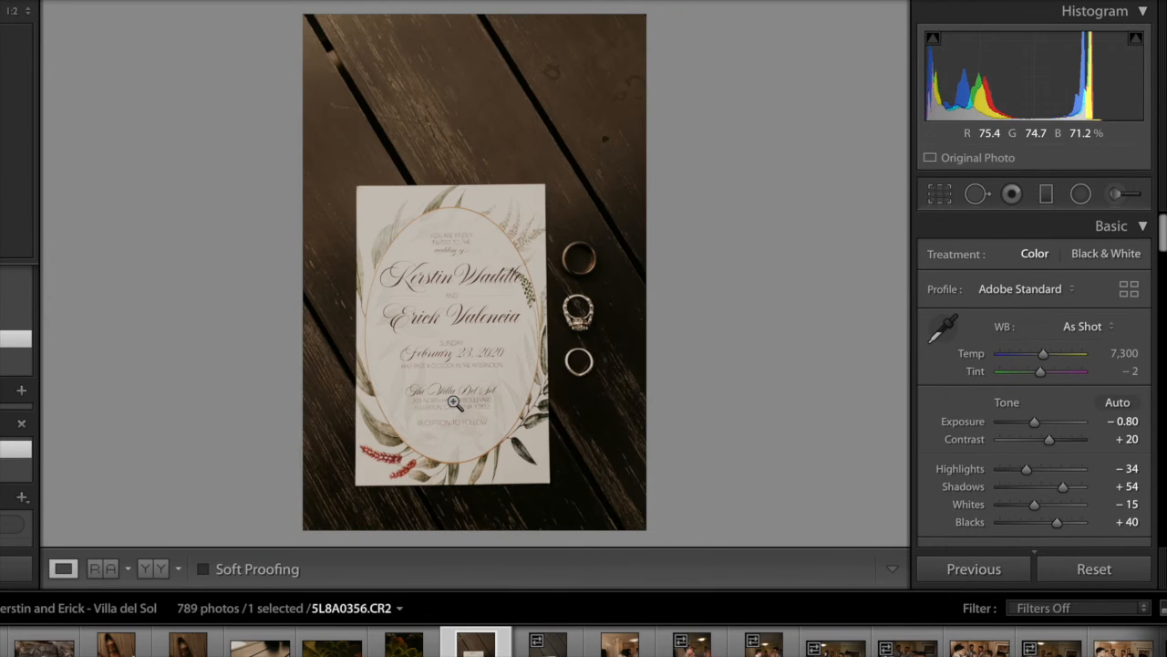
left_click_drag(1043, 354, 1051, 356)
Paste the develop settings onto the second invitation photo, then crop and straighten it
key("Right")
key("super+alt+v")
key("r")
left_click_drag(304, 17, 332, 57)
left_click_drag(395, 25, 406, 22)
key("r")
Straighten and crop the groom's photo IMG_3434.CR2 and set its exposure to −0.90
key("Right")
key("Right")
left_click_drag(1034, 422, 1039, 423)
left_click(942, 193)
left_click_drag(293, 27, 297, 21)
left_click_drag(304, 16, 350, 28)
key("r")
left_click_drag(1038, 421, 1033, 421)
Heal the blemishes on the groom's chin in IMG_3434.CR2 with size 23 spots
left_click(473, 239)
left_click_drag(555, 59, 656, 487)
key("q")
left_click(535, 183)
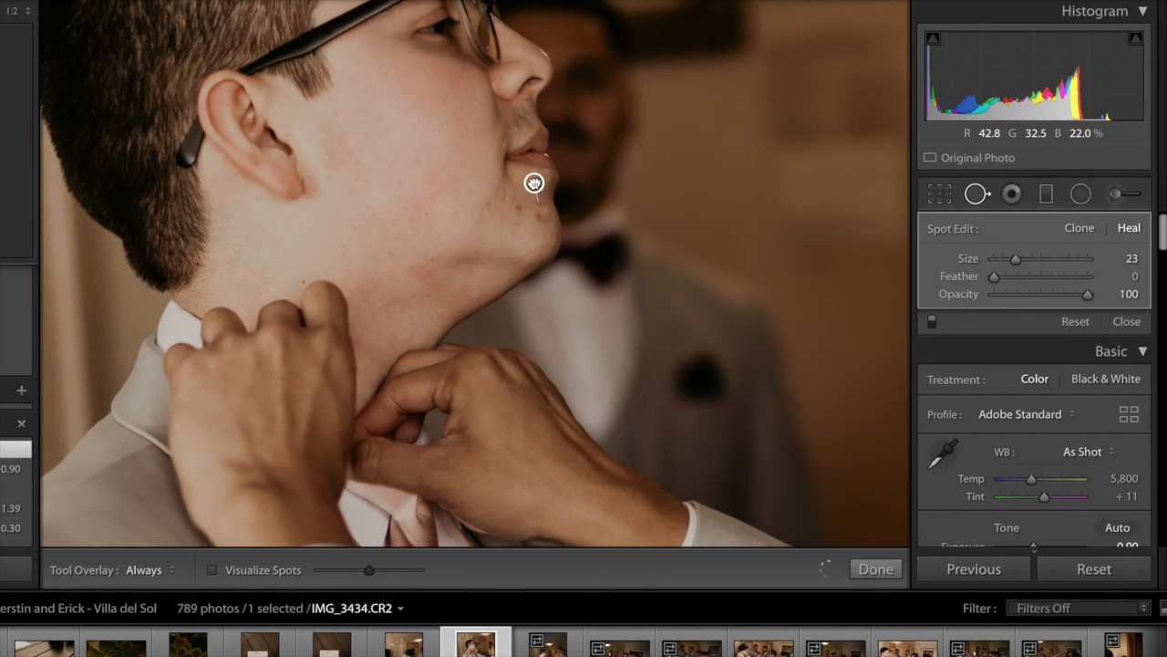
left_click(975, 195)
left_click(973, 197)
left_click(541, 212)
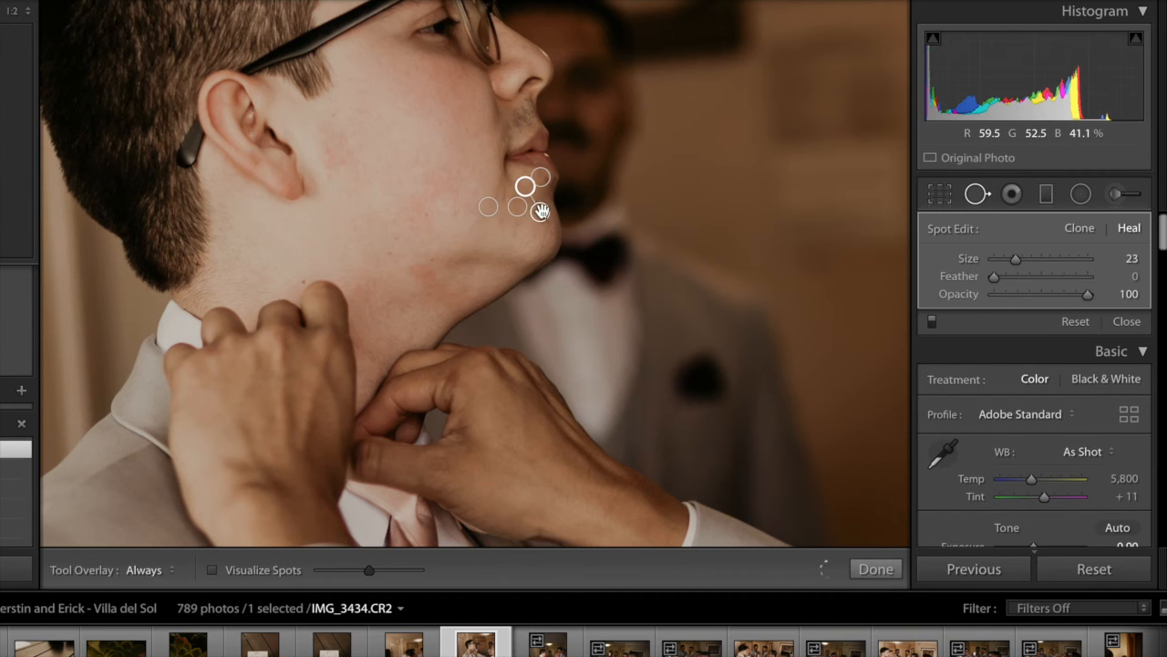
Brush a local adjustment over the groom's chin in IMG_3434.CR2 and return to the full photo
key("k")
left_click_drag(526, 224, 540, 215)
key("k")
key("z")
Paste the develop settings onto the groomsmen photo that follows and inspect the faces up close
key("Right")
key("super+alt+v")
key("z")
left_click_drag(693, 203, 622, 313)
key("z")
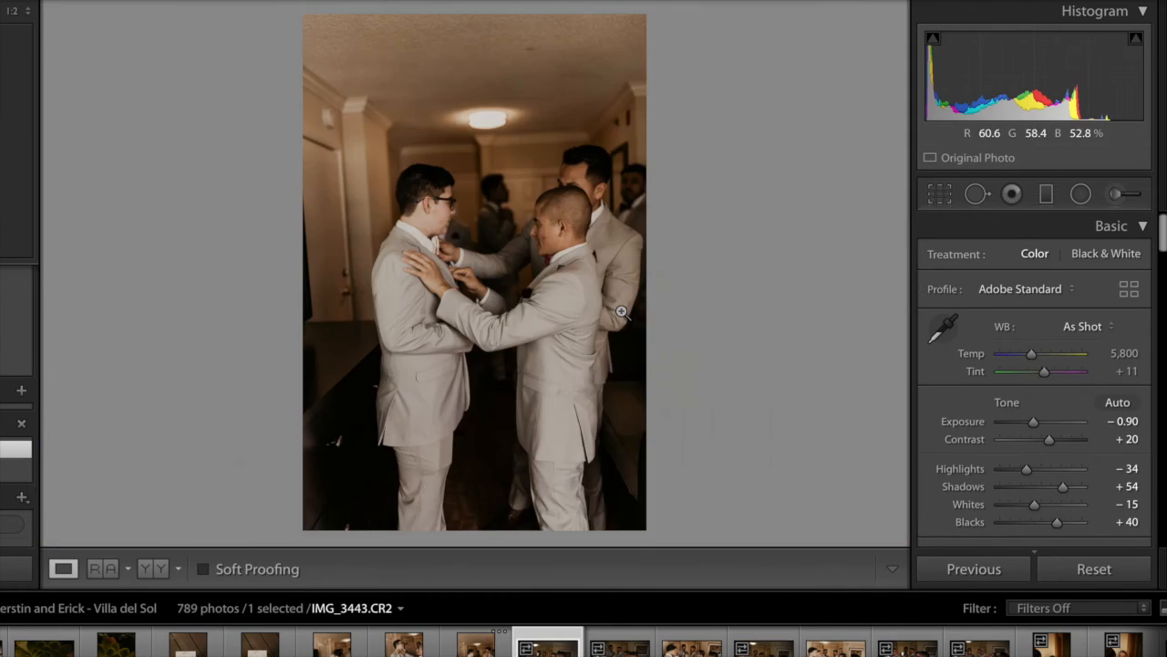
Paste the copied develop settings onto two neighbouring photos of the groomsmen
key("Right")
key("Right")
key("super+shift+v")
key("Left")
key("super+shift+v")
Raise the exposure of the current groomsmen photo by ten increments
left_click(1122, 423)
key("Up")
key("Up")
key("Up")
key("Up")
key("Up")
key("Up")
key("Up")
key("Up")
key("Up")
key("Up")
key("Return")
Paste the copied settings onto the toast photo IMG_3451.CR2 and set the exposure of IMG_3448.CR2 to −0.20
key("Right")
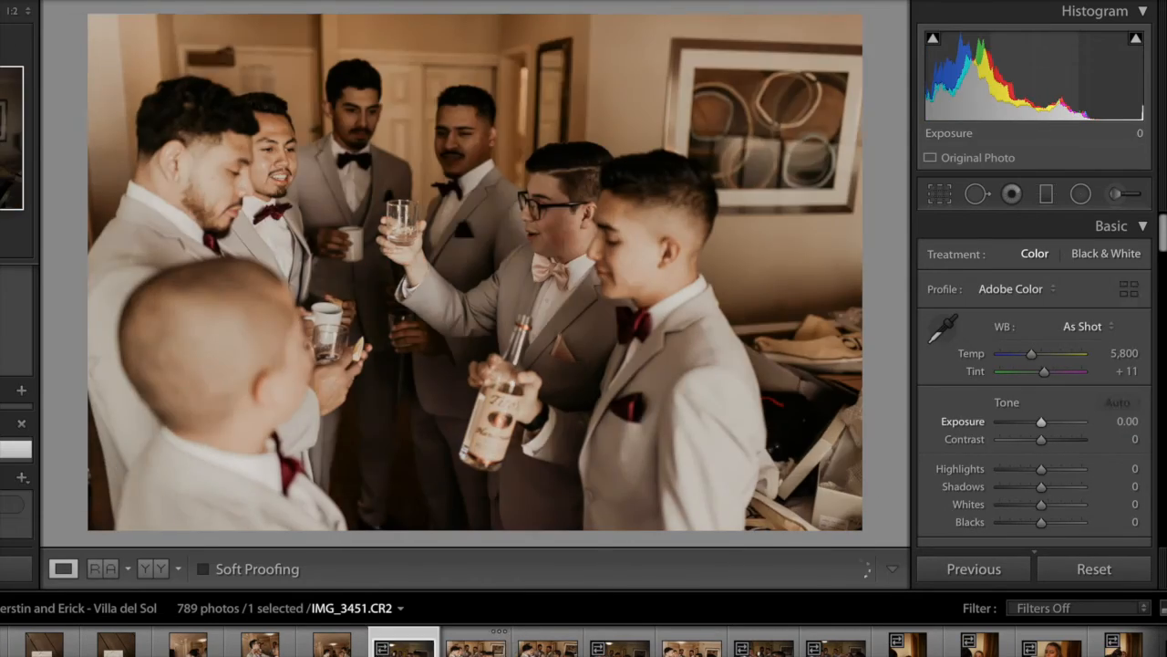
key("super+shift+v")
key("r")
left_click(1109, 295)
key("r")
key("minus")
key("minus")
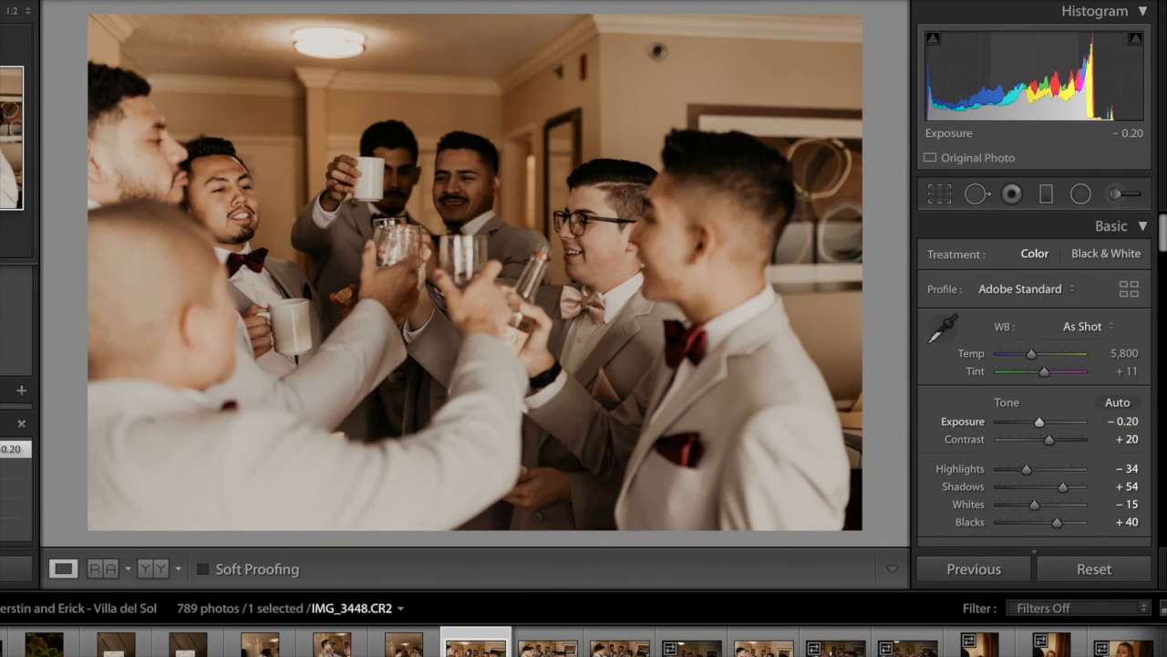
Paste the copied settings onto the following toast photos and raise the exposure of IMG_3471.CR2 by one increment
key("Right")
key("Right")
key("Right")
key("super+shift+v")
key("Right")
key("super+shift+v")
key("Right")
key("super+shift+v")
left_click(1128, 420)
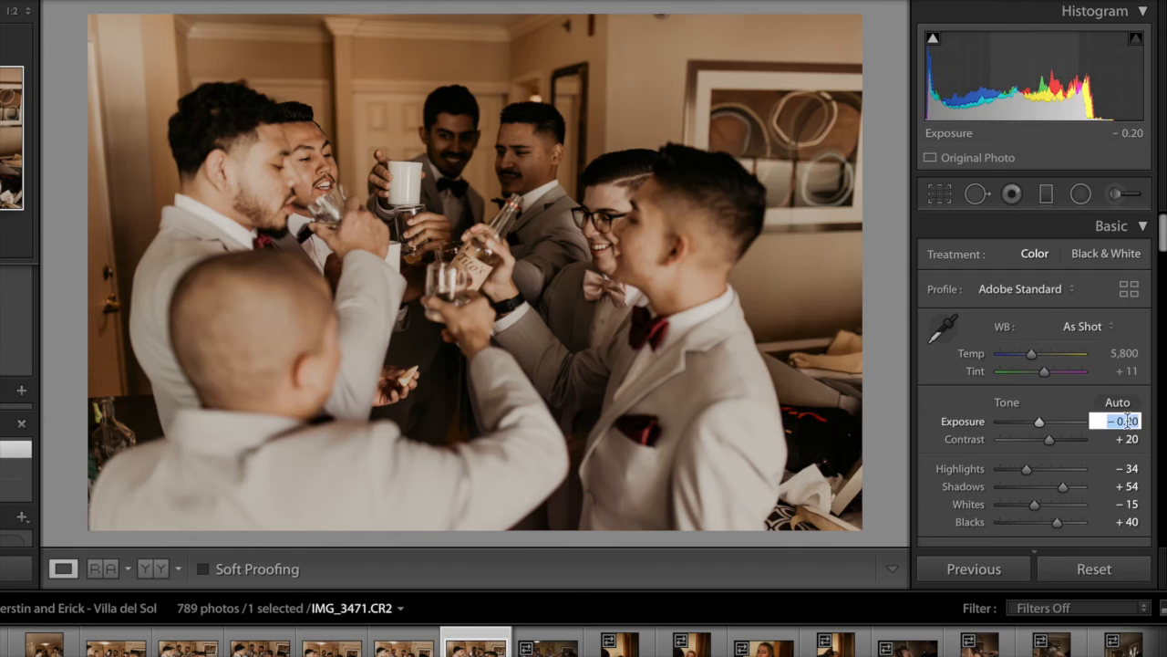
key("Up")
key("Return")
Smooth the woman's facial skin in 5L8A0376.CR2 with the Soften Skin adjustment brush
left_click(1081, 193)
left_click(1036, 260)
left_click(995, 52)
left_click_drag(489, 157, 609, 293)
left_click_drag(547, 228, 532, 215)
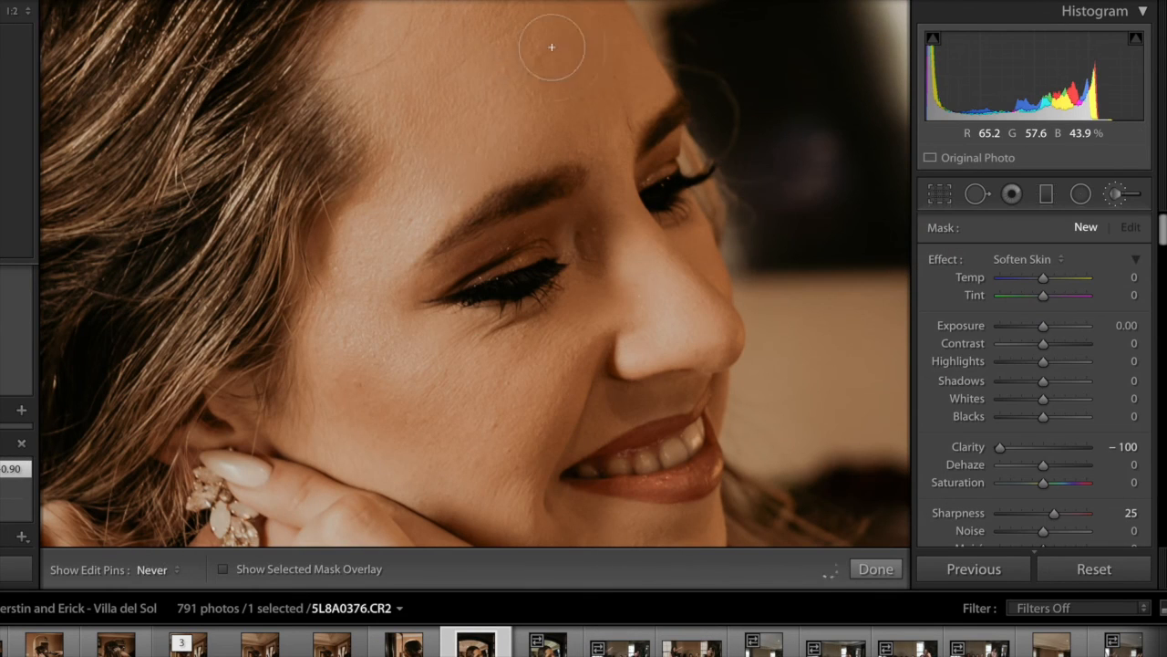
mouse_move(552, 48)
left_mouse_down()
mouse_move(520, 334)
mouse_move(646, 305)
left_mouse_up()
key("z")
left_click(1085, 227)
left_click(1115, 193)
left_click(547, 173)
left_click(566, 152)
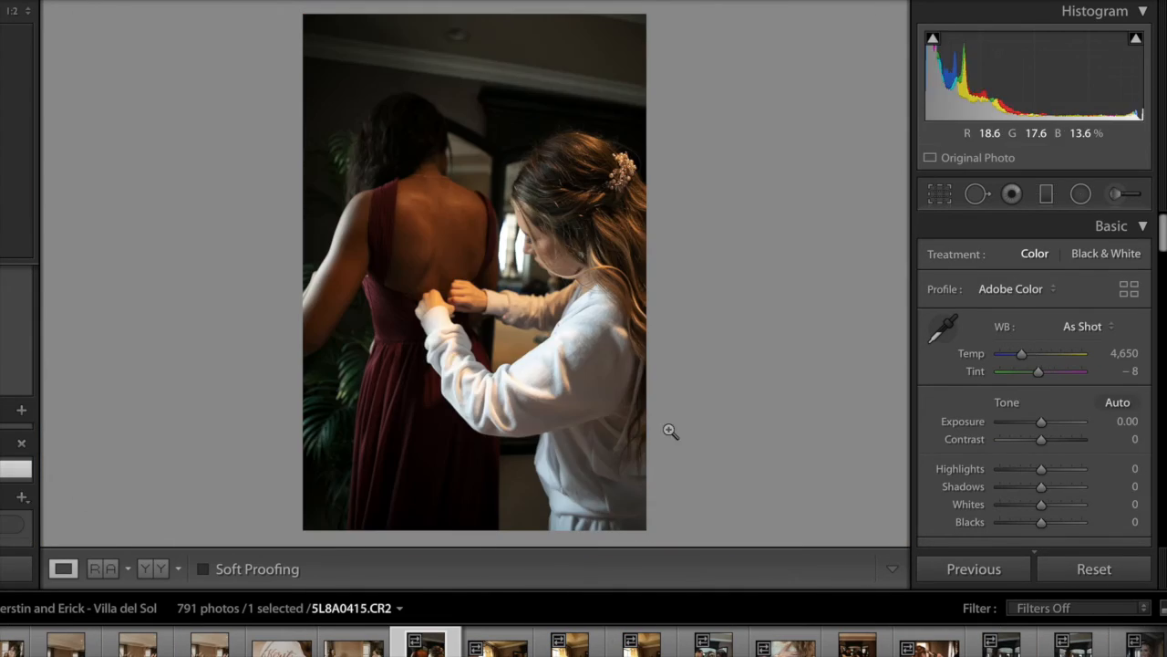
Paste the copied settings onto 5L8A0415.CR2, 5L8A0419.CR2 and 5L8A0422.CR2, raising the shadows on the first
key("ctrl+shift+v")
left_click_drag(1062, 486, 1072, 490)
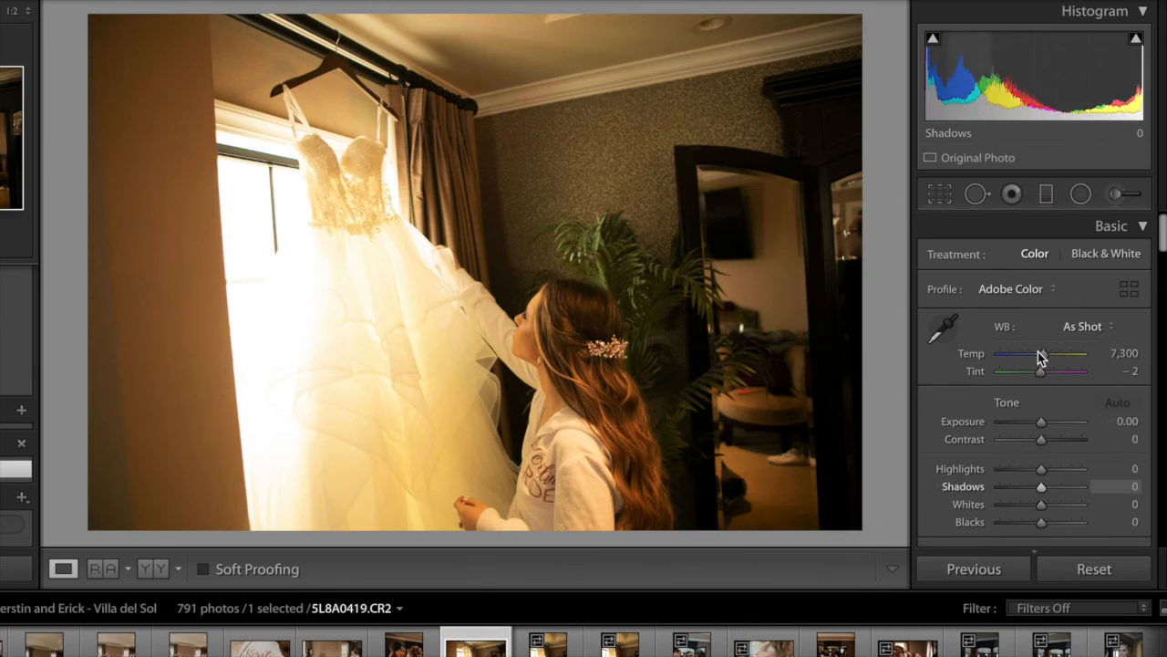
key("ctrl+shift+v")
key("r")
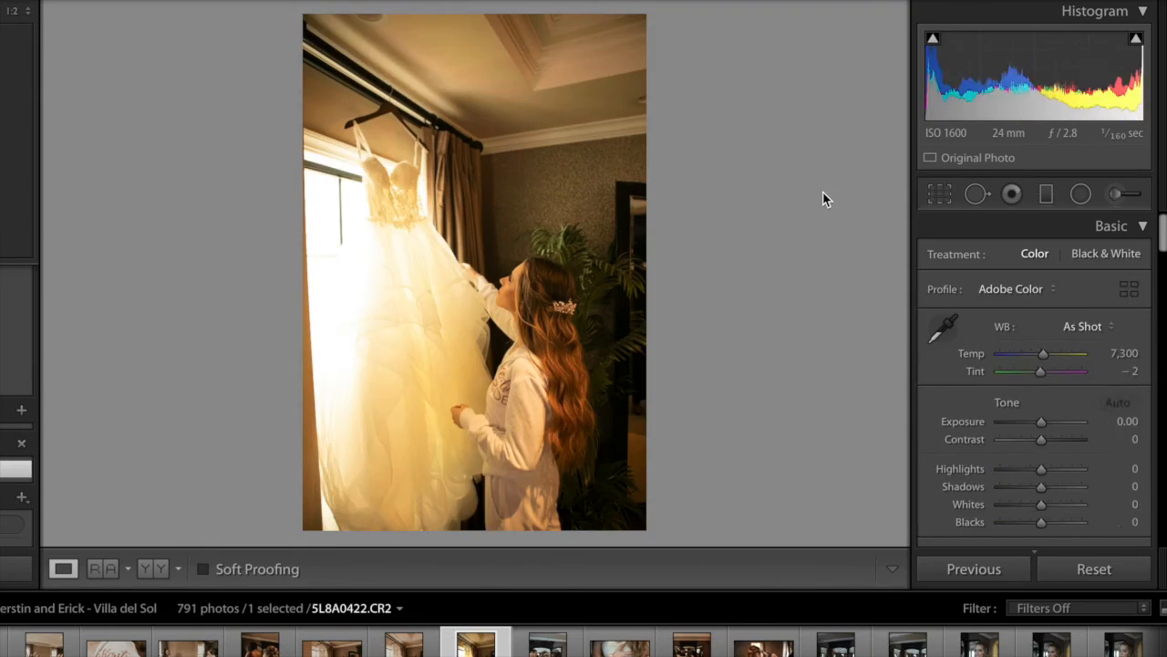
key("ctrl+shift+v")
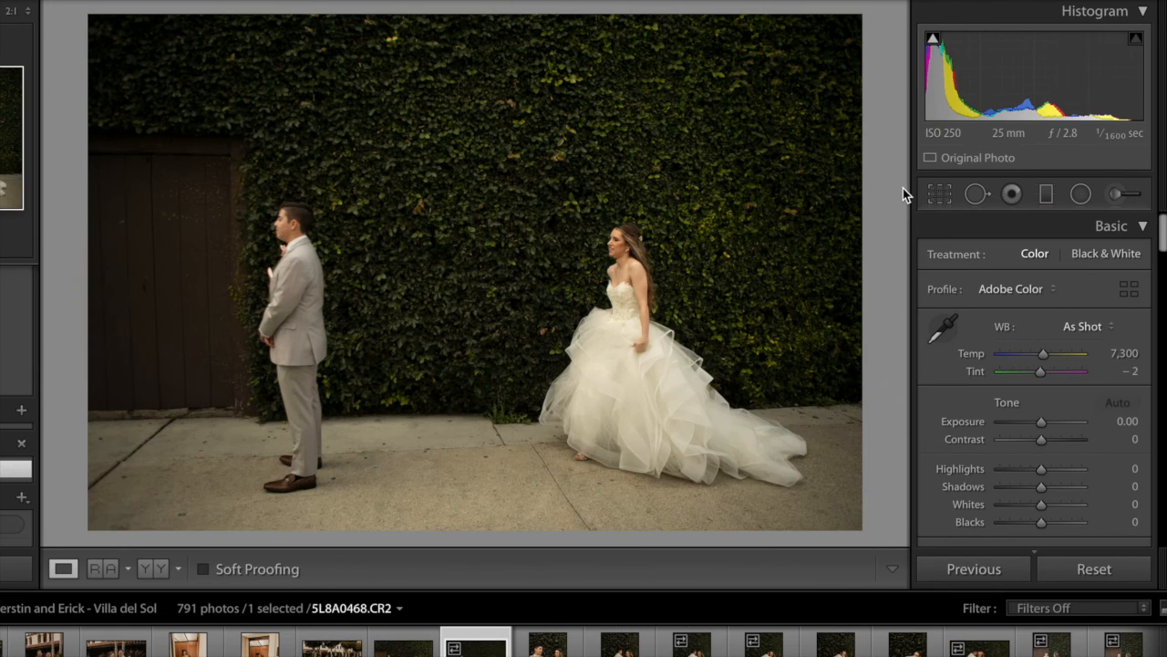
Paste the copied develop settings onto the ivy-wall couple photo 5L8A0468.CR2
key("ctrl+shift+v")
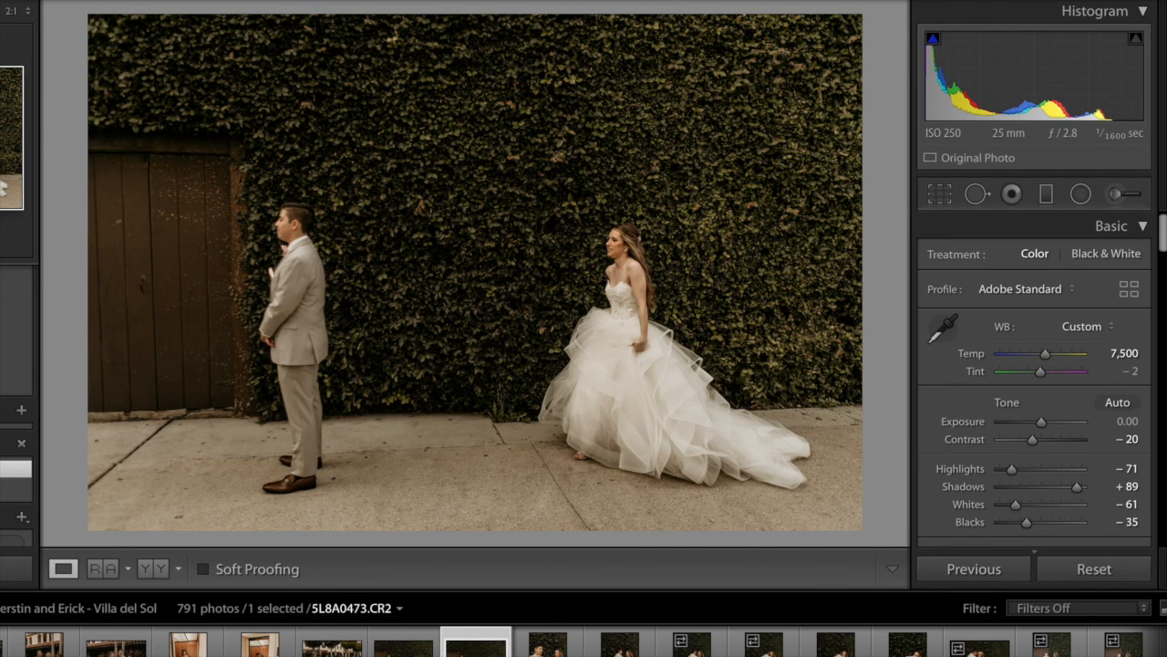
right_click(1030, 655)
left_click(994, 526)
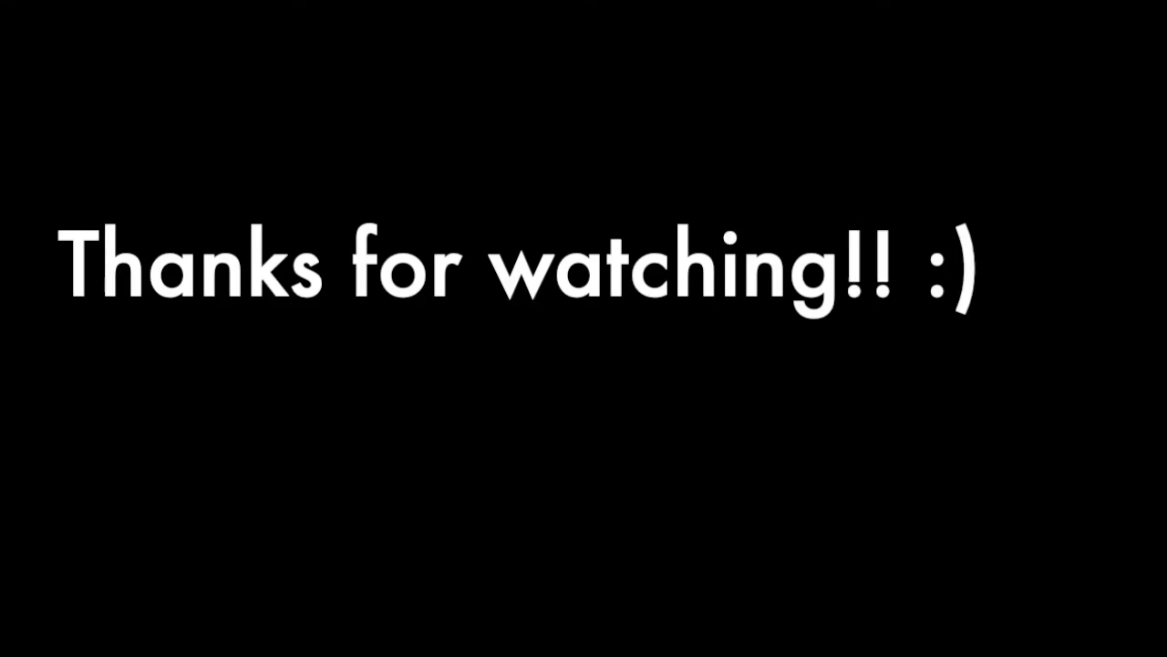